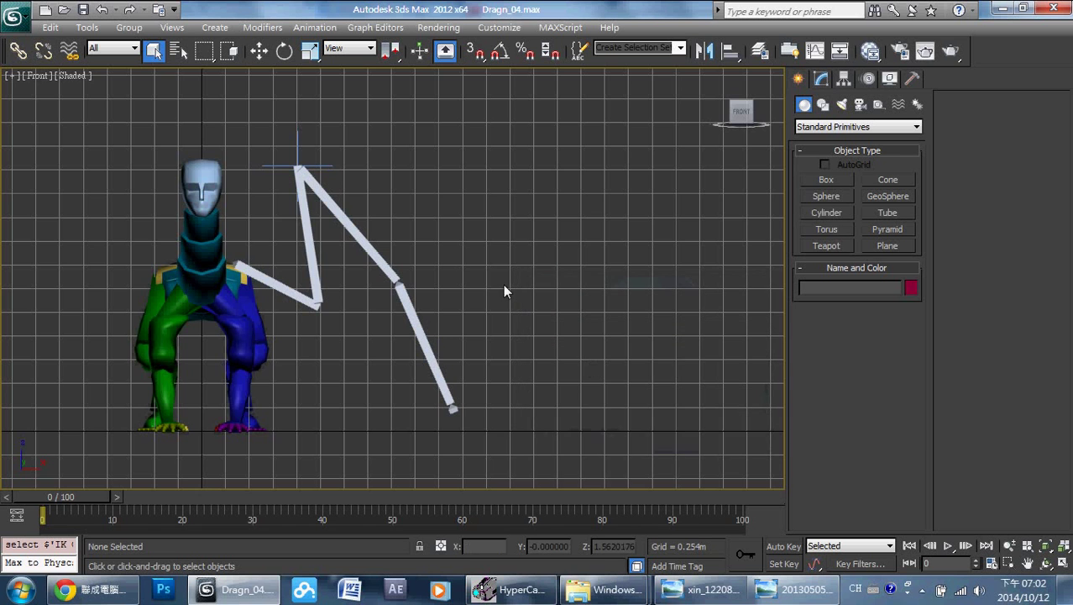
- Centre the wing chain in the Front viewport and box-select the IK Chain001 goal at the top joint
scroll(455, 254, up, 2)
mouse_move(462, 266)
middle_down()
mouse_move(538, 260)
mouse_move(500, 274)
mouse_move(551, 235)
mouse_move(479, 237)
mouse_move(514, 241)
mouse_move(497, 281)
middle_up()
scroll(547, 237, down, 2)
scroll(479, 233, up, 2)
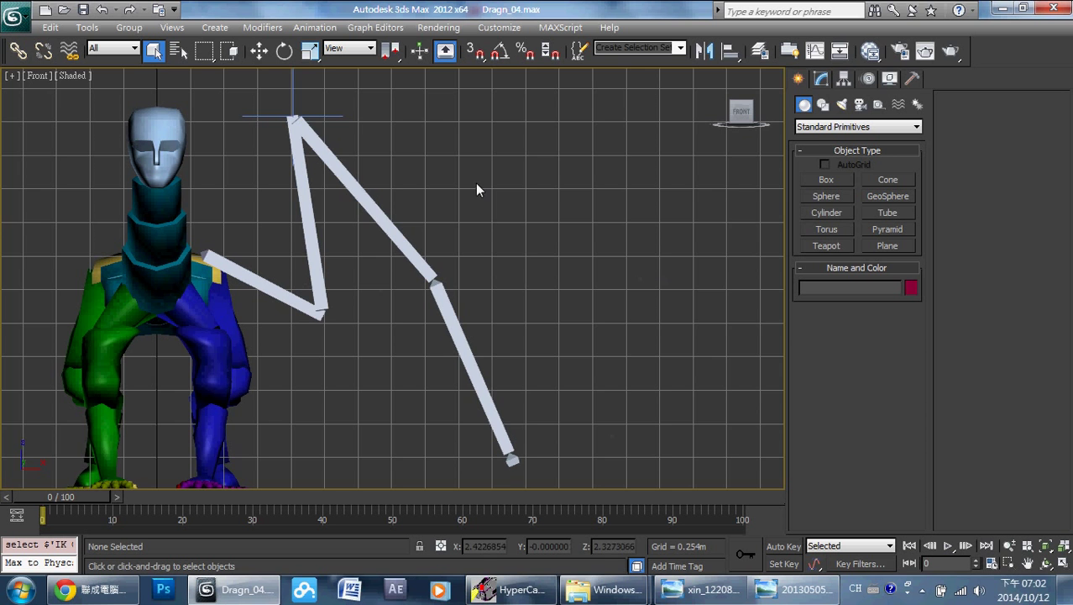
drag(366, 99, 330, 135)
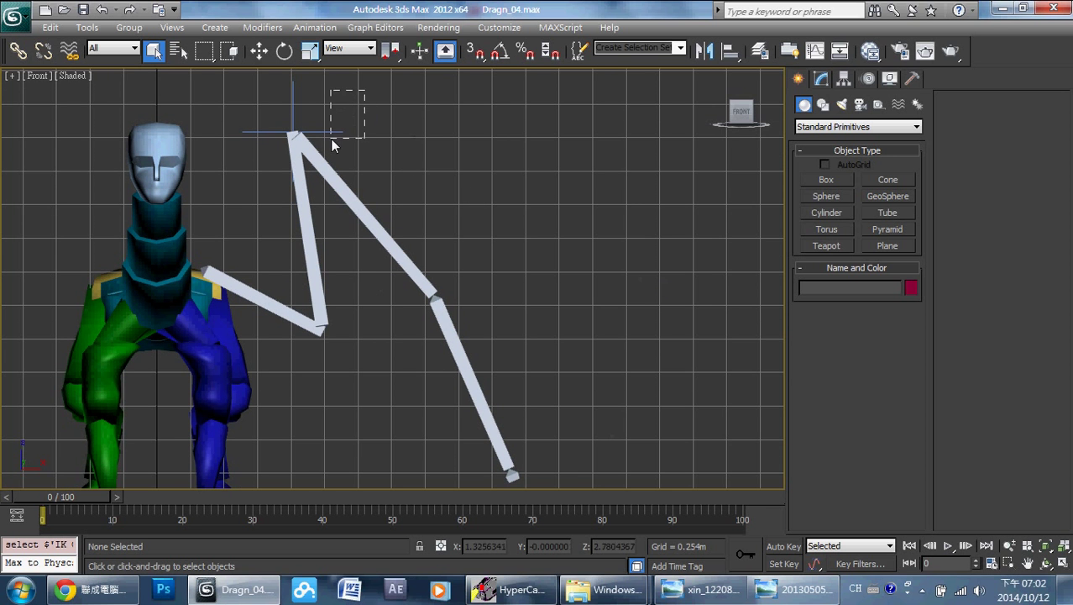
middle_drag(388, 211, 366, 182)
scroll(372, 180, down, 1)
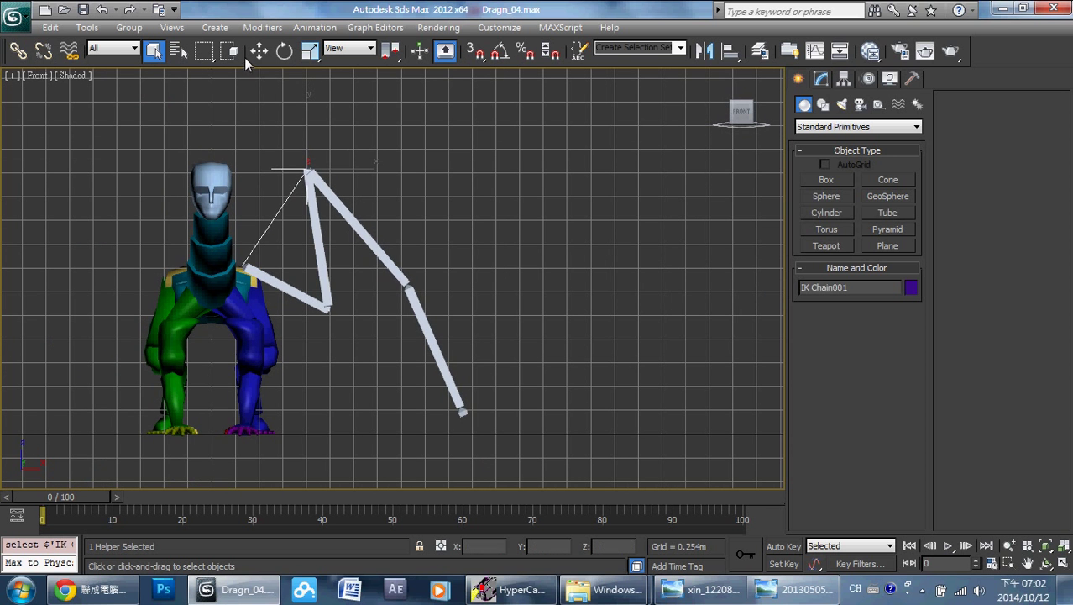
- Bring up the bat X-ray and flying-bat photos and move the flying-bat window to the left
click(788, 591)
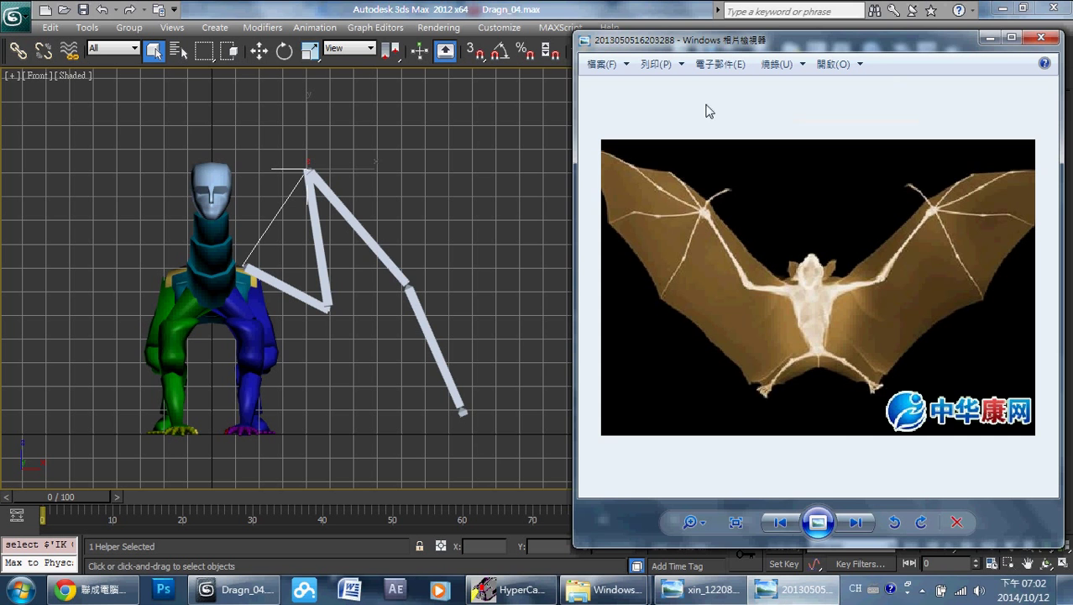
click(685, 593)
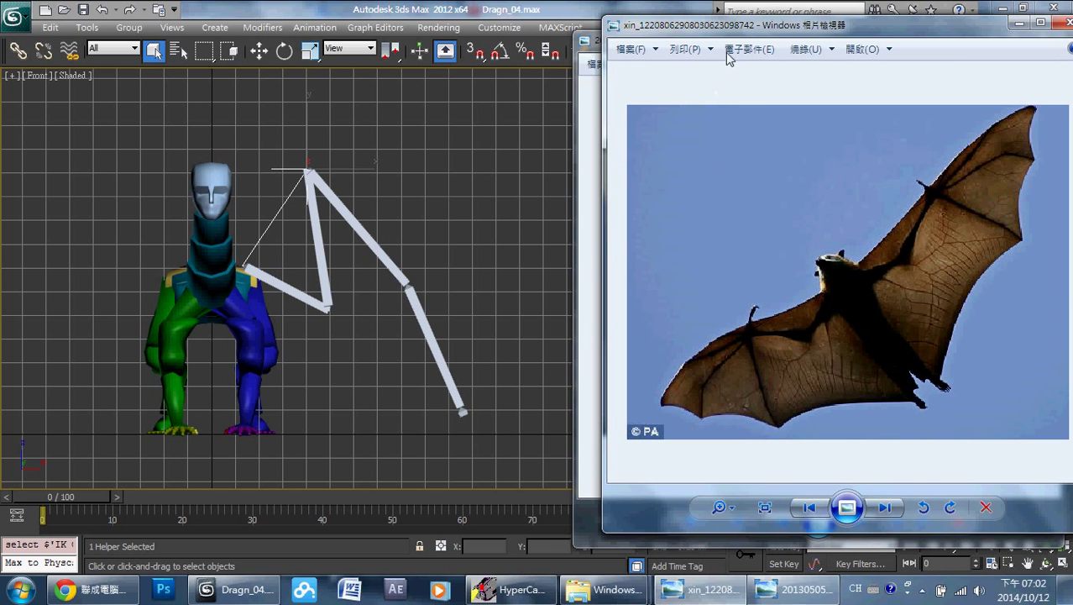
drag(729, 39, 204, 38)
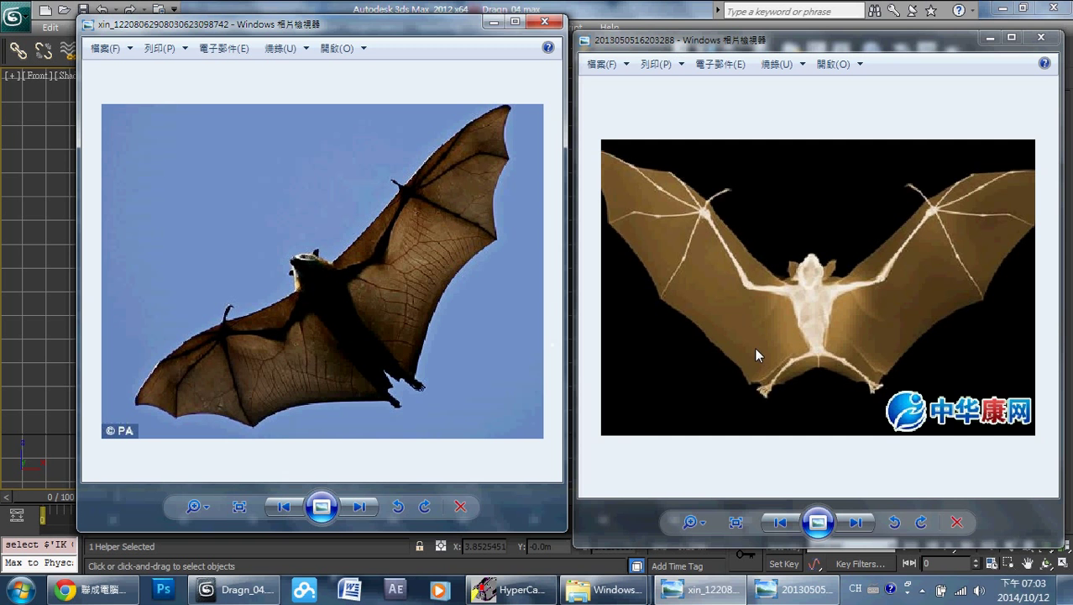
- Zoom around the bat X-ray, then minimize both the flying-bat and X-ray Photo Viewer windows
click(749, 313)
scroll(749, 307, down, 1)
scroll(749, 307, up, 1)
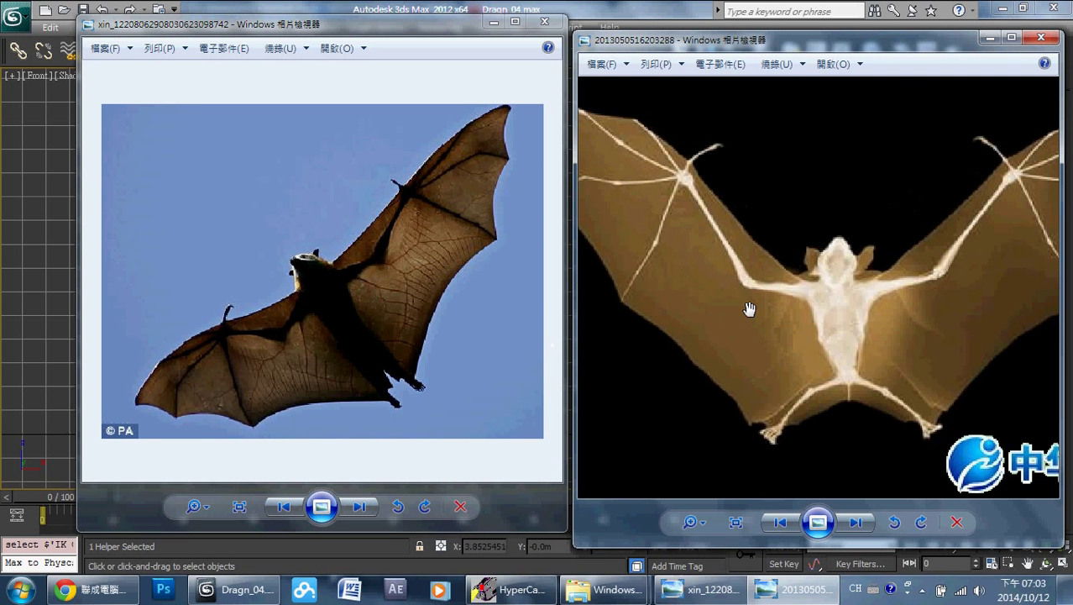
scroll(756, 323, down, 1)
scroll(766, 359, up, 2)
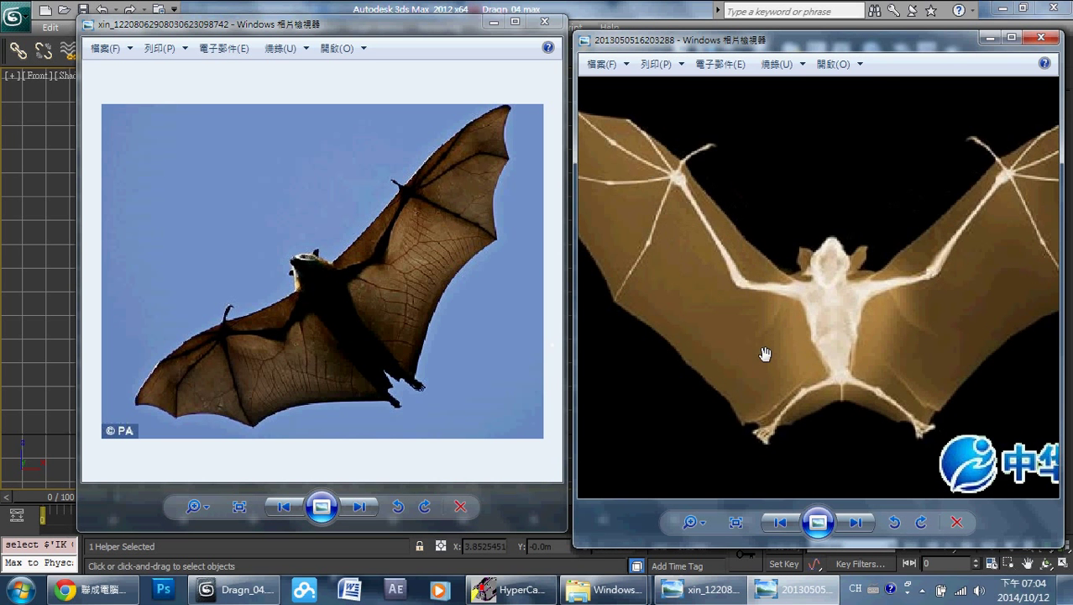
scroll(760, 327, down, 1)
scroll(754, 329, up, 1)
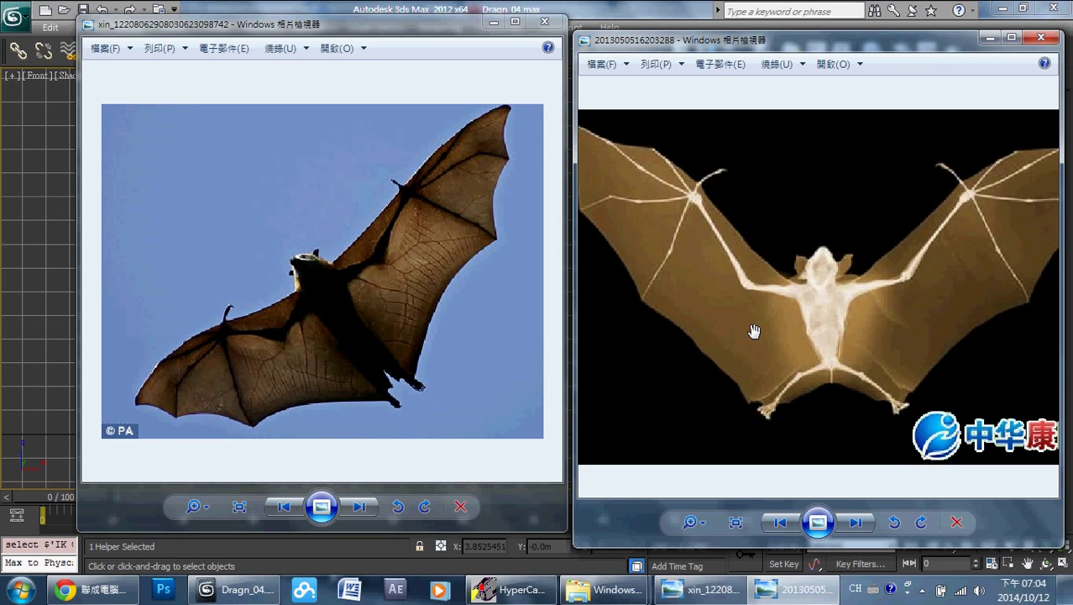
scroll(751, 292, down, 1)
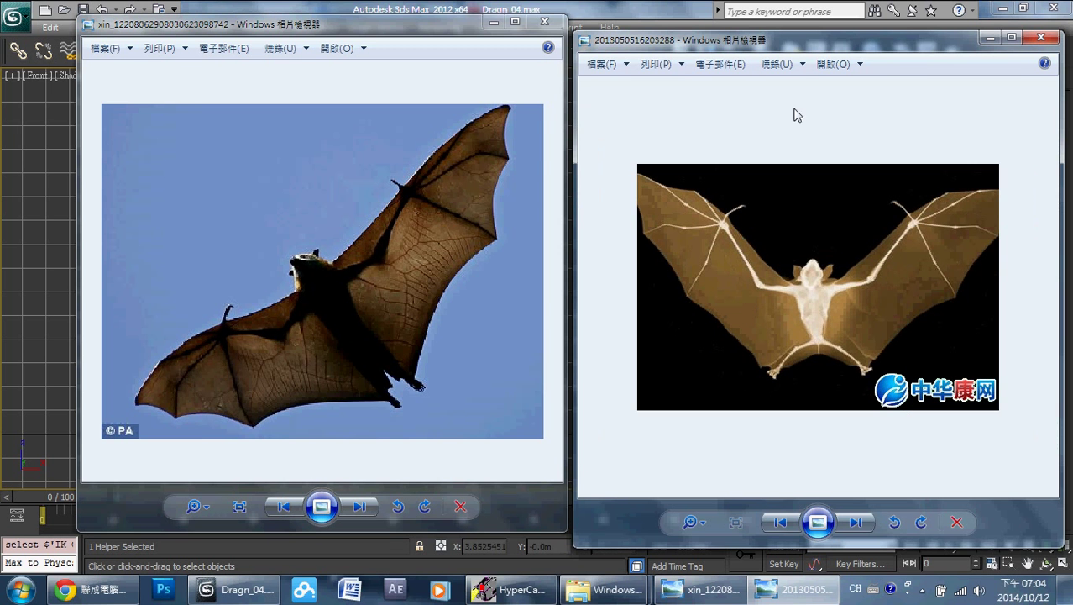
click(494, 22)
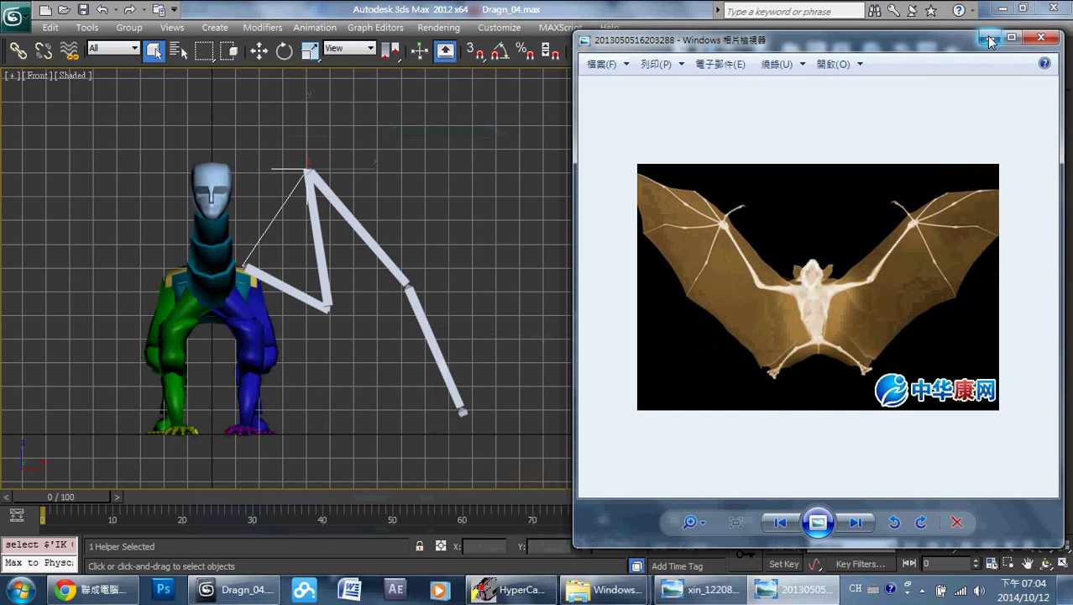
click(989, 37)
- Pan and zoom the Front viewport toward the wing's IK chain
scroll(457, 371, up, 3)
mouse_move(456, 371)
middle_down()
mouse_move(472, 326)
mouse_move(479, 352)
middle_up()
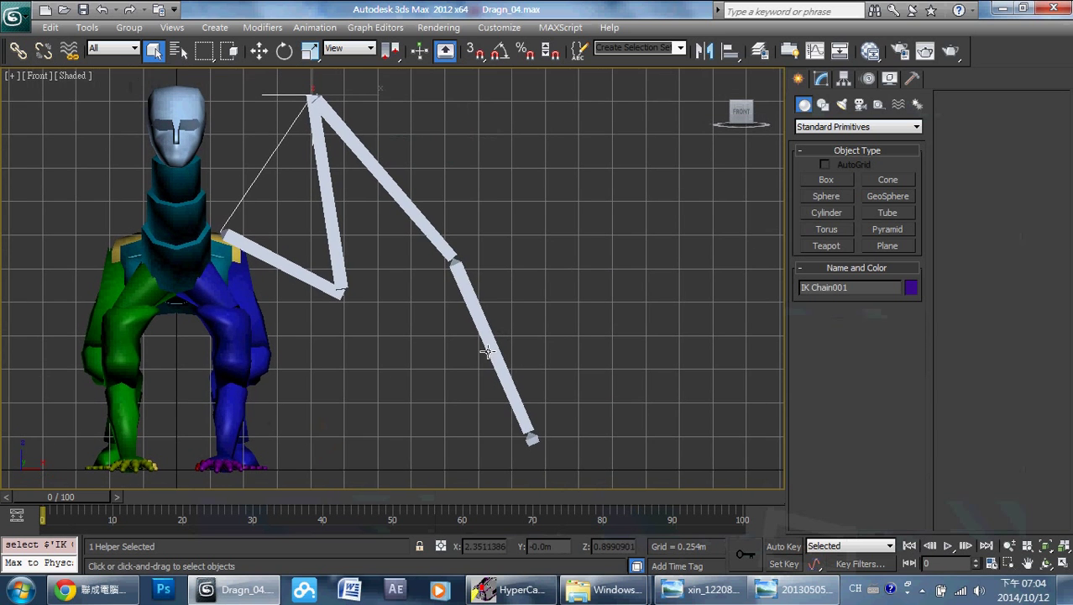
middle_drag(480, 287, 465, 301)
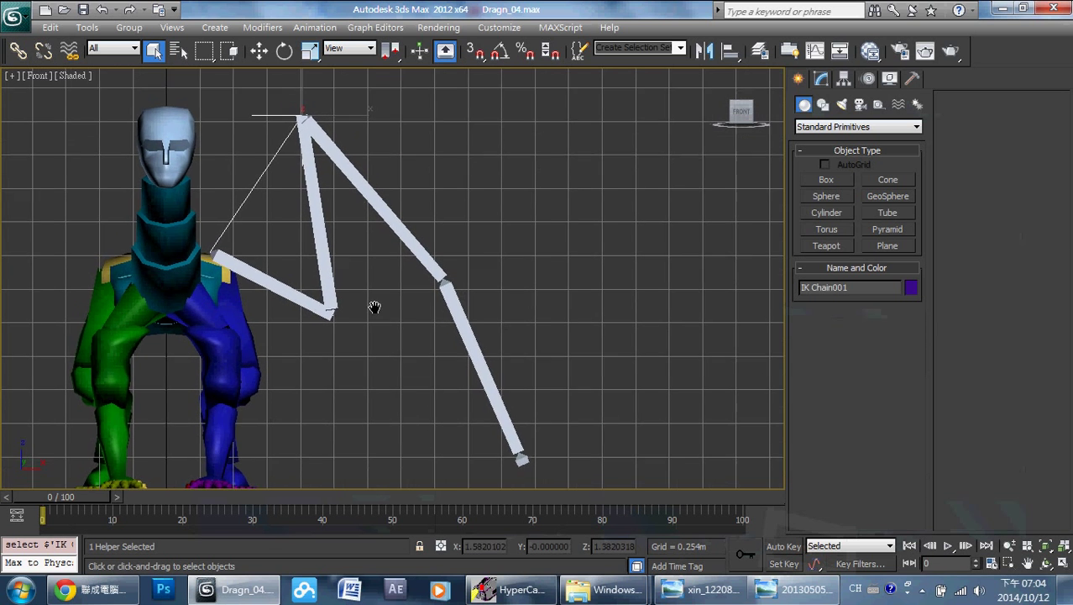
scroll(391, 299, down, 2)
scroll(389, 306, up, 2)
mouse_move(389, 306)
middle_down()
mouse_move(439, 312)
mouse_move(378, 303)
middle_up()
middle_drag(297, 250, 299, 258)
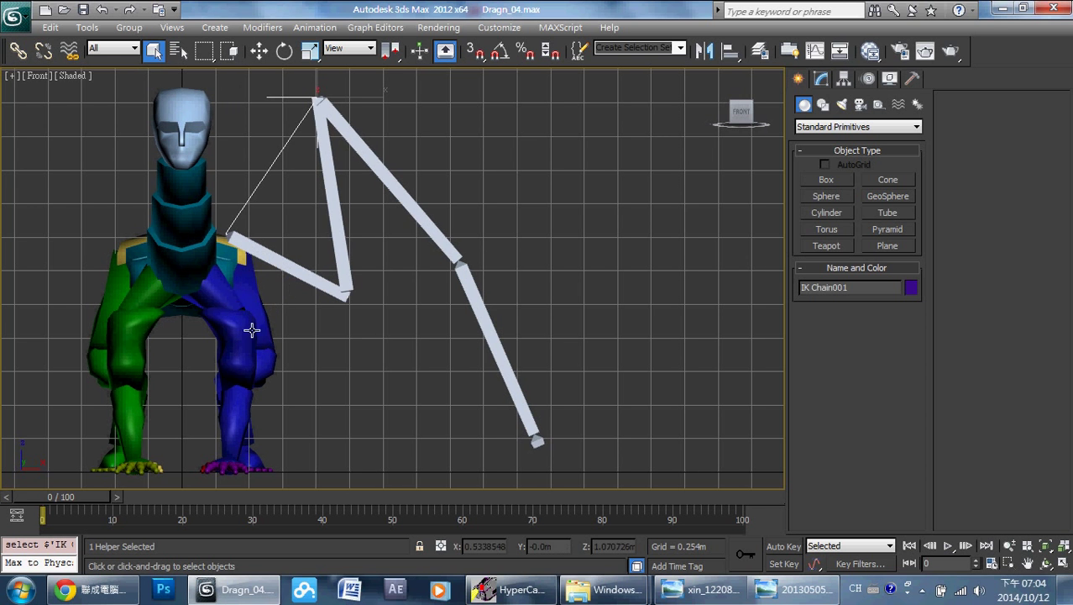
middle_drag(284, 195, 284, 229)
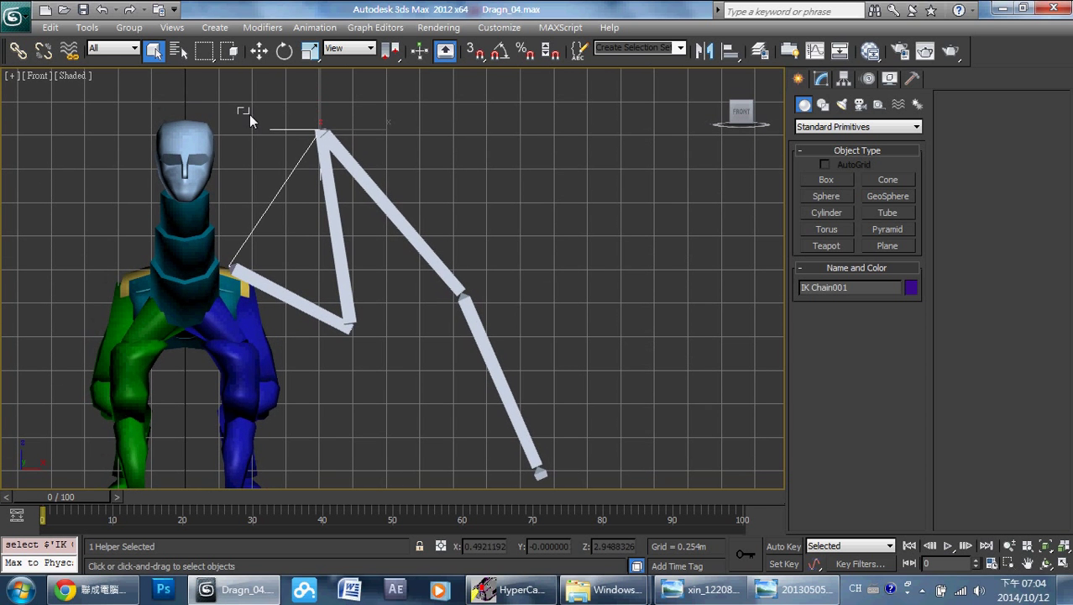
- Reselect the IK Chain001 goal near the top joint of the wing chain
drag(249, 114, 296, 136)
mouse_move(370, 266)
middle_down()
mouse_move(369, 233)
mouse_move(353, 210)
mouse_move(345, 246)
middle_up()
scroll(369, 226, down, 3)
scroll(366, 235, up, 3)
middle_drag(347, 187, 354, 165)
scroll(349, 189, down, 2)
scroll(350, 192, up, 2)
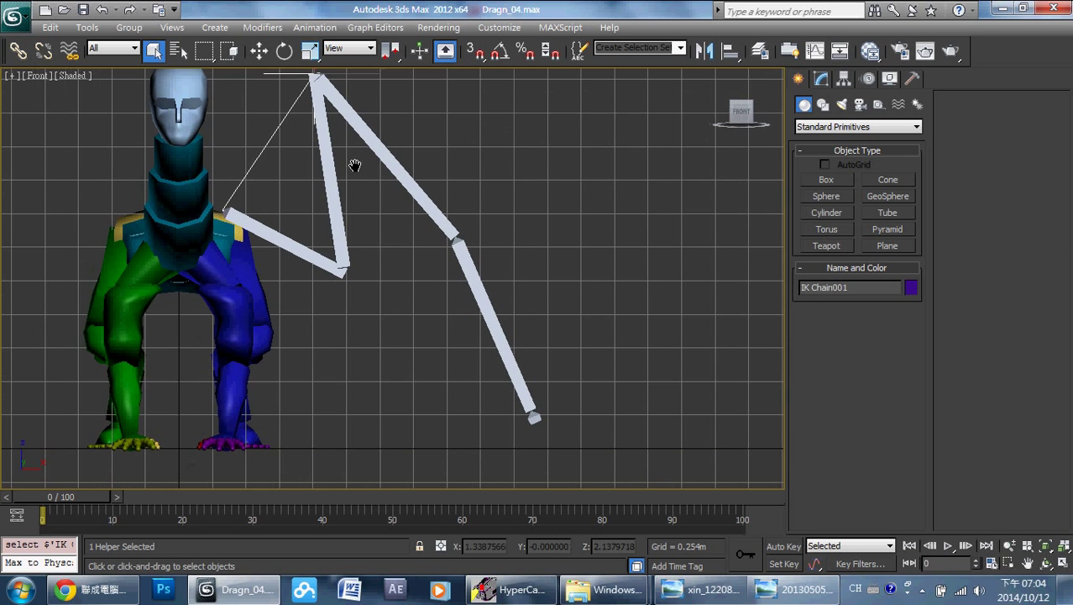
scroll(354, 168, down, 2)
scroll(340, 180, up, 4)
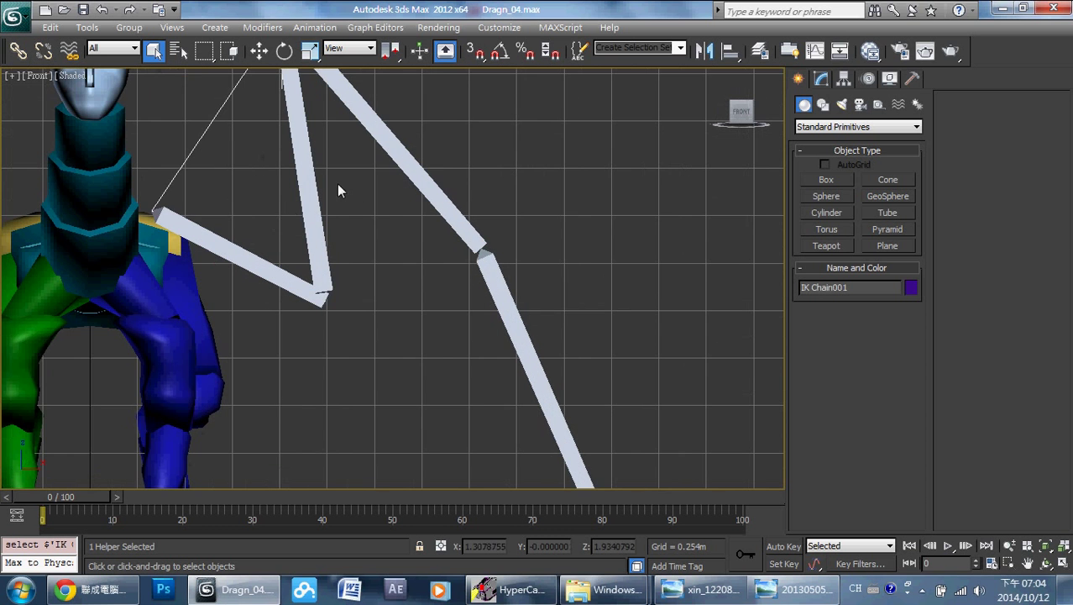
- Reframe the viewport so the whole dragon and four-bone wing chain are visible
middle_drag(182, 201, 192, 231)
scroll(234, 184, down, 2)
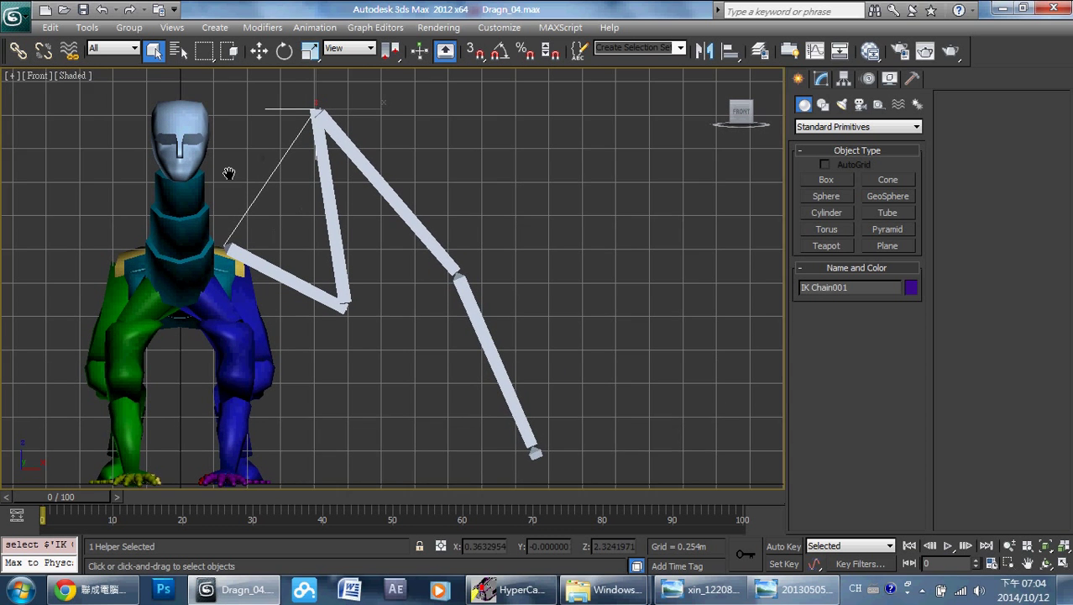
middle_drag(296, 311, 301, 292)
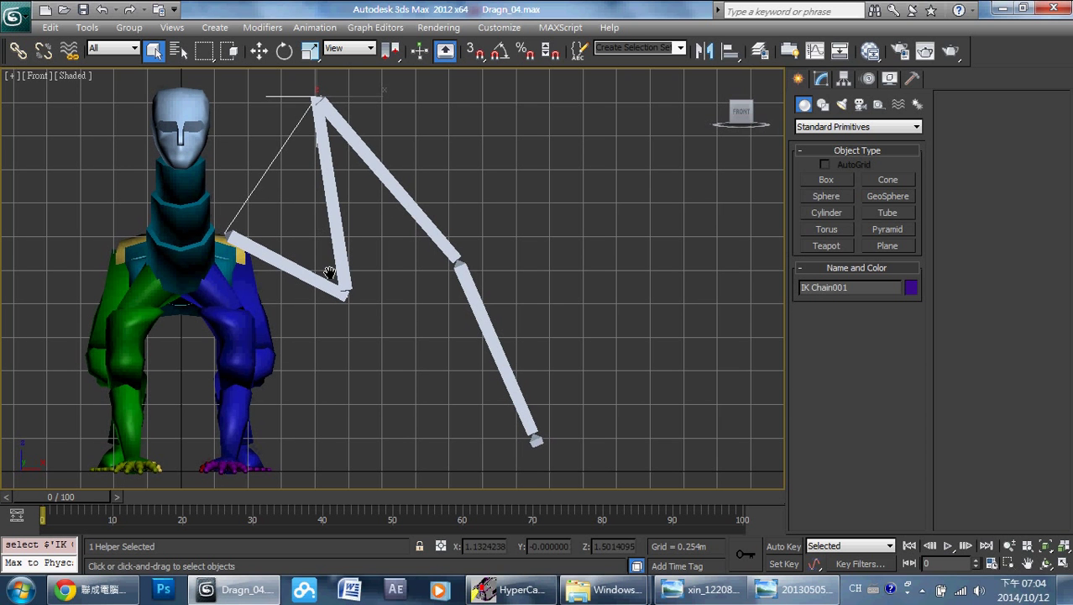
middle_drag(282, 134, 268, 128)
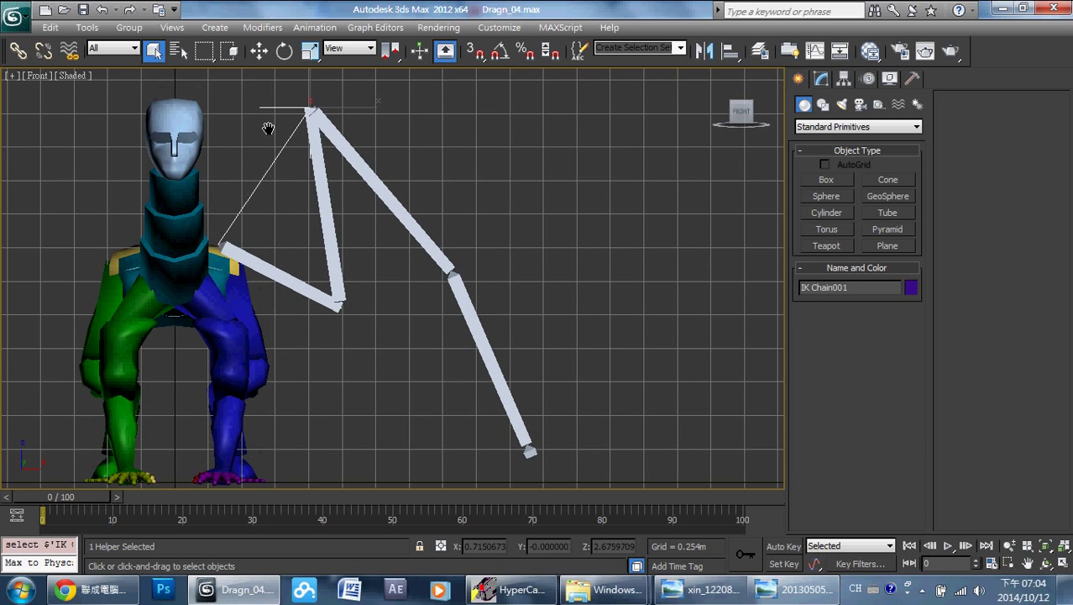
scroll(279, 81, down, 2)
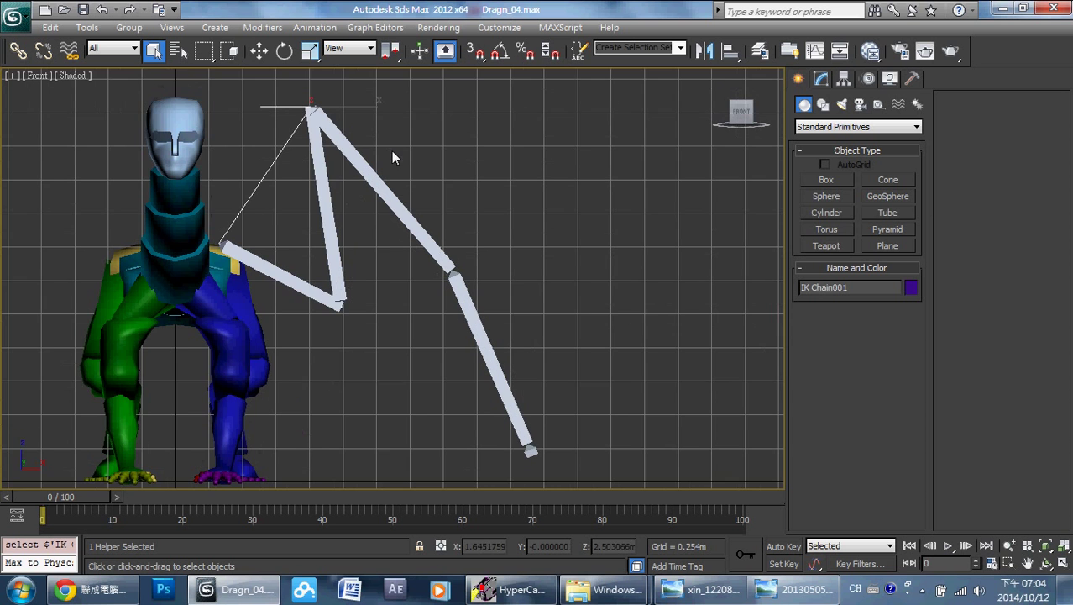
scroll(391, 150, up, 1)
scroll(402, 183, up, 1)
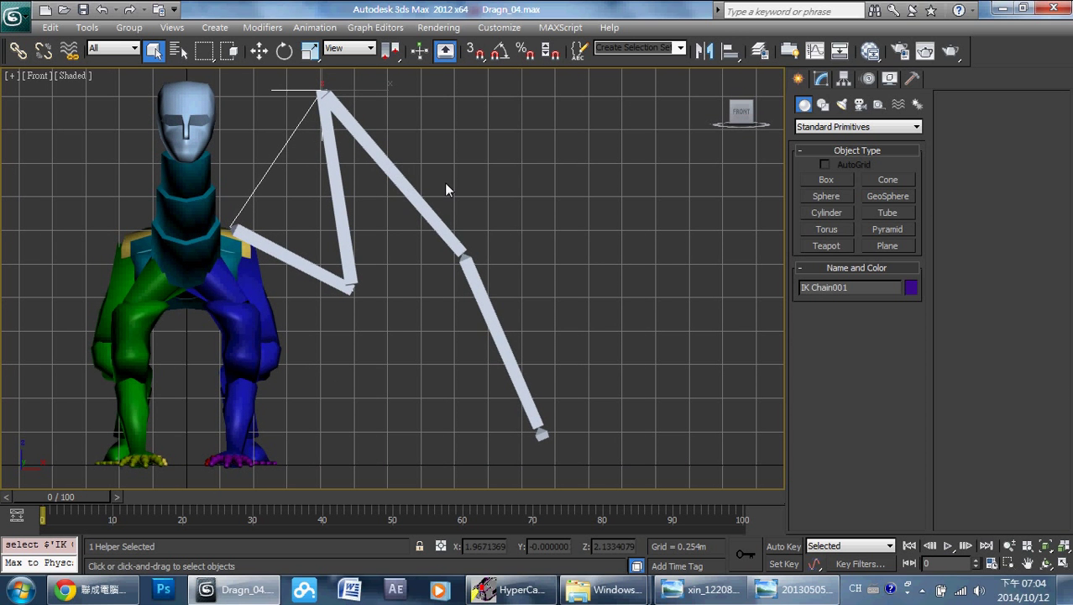
middle_drag(444, 182, 416, 179)
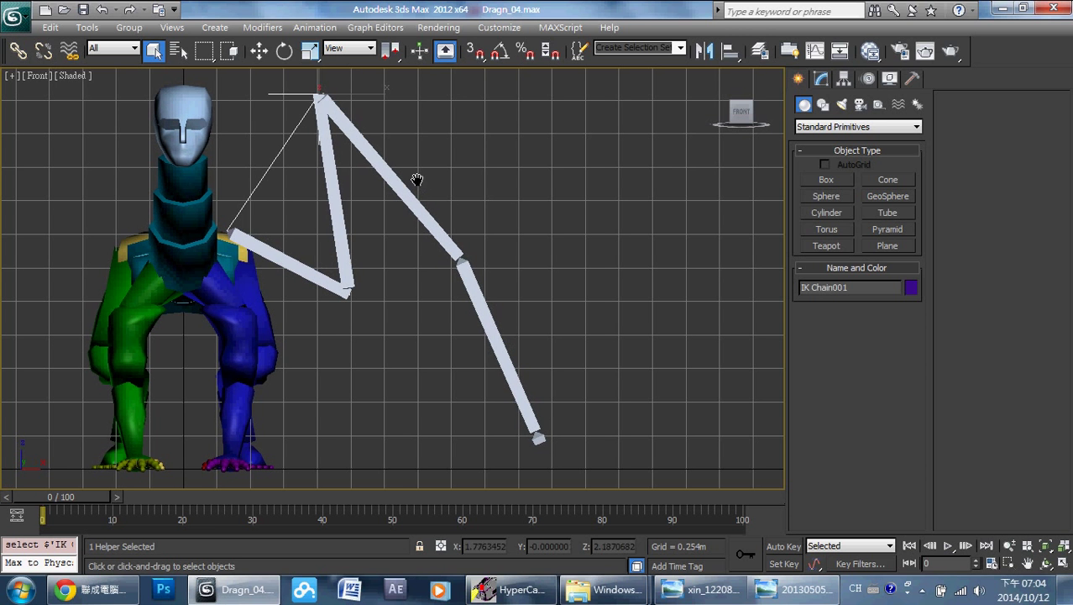
- Move the IK Chain001 goal right and up so the wing spreads into a wide arch
click(259, 53)
middle_drag(412, 132, 412, 136)
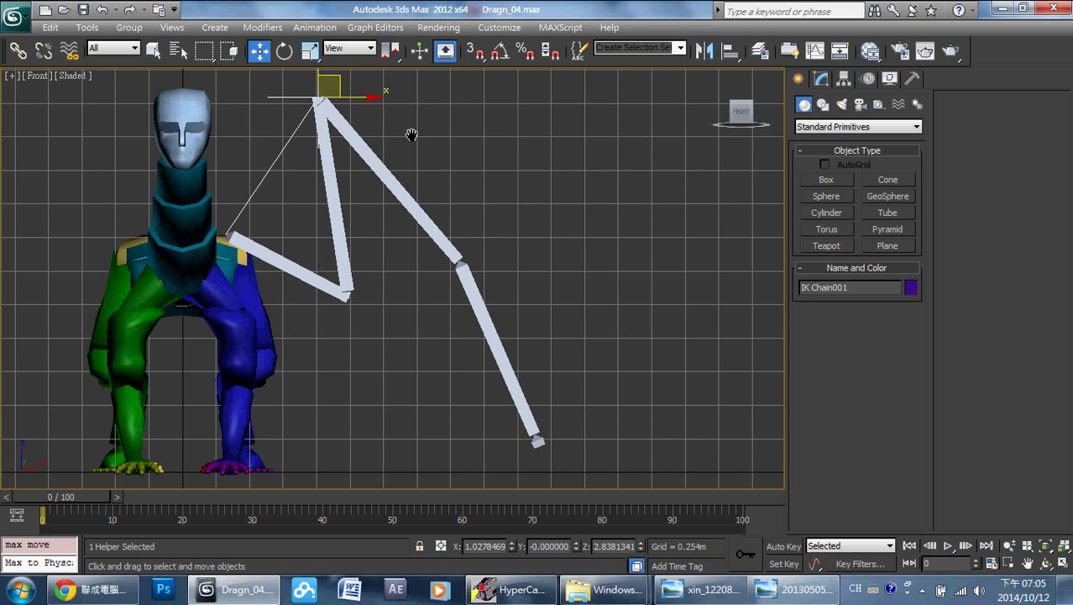
drag(375, 98, 568, 89)
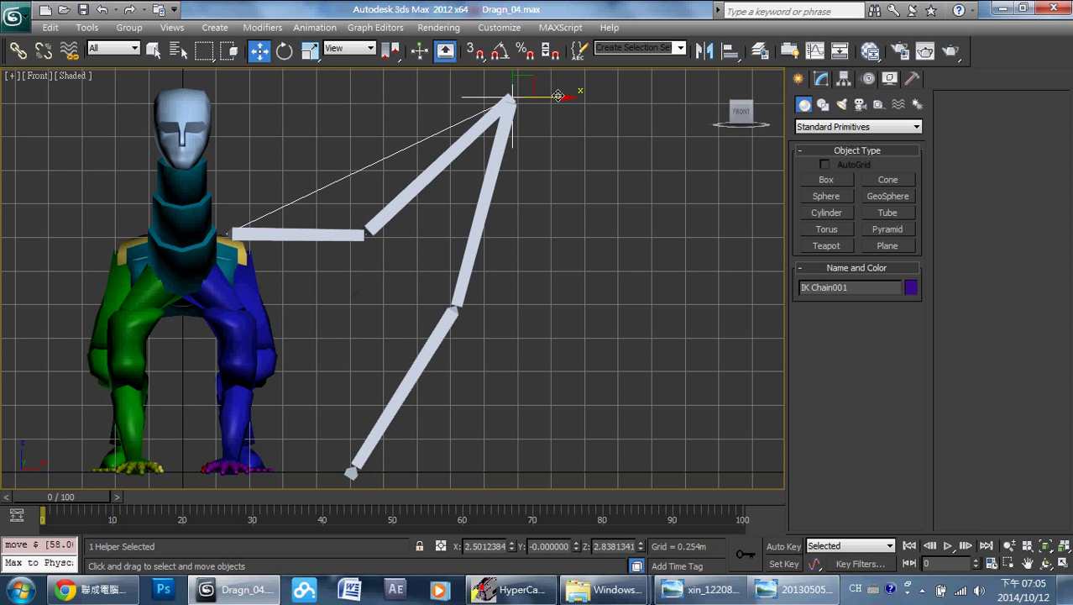
middle_drag(556, 93, 551, 115)
drag(531, 100, 536, 87)
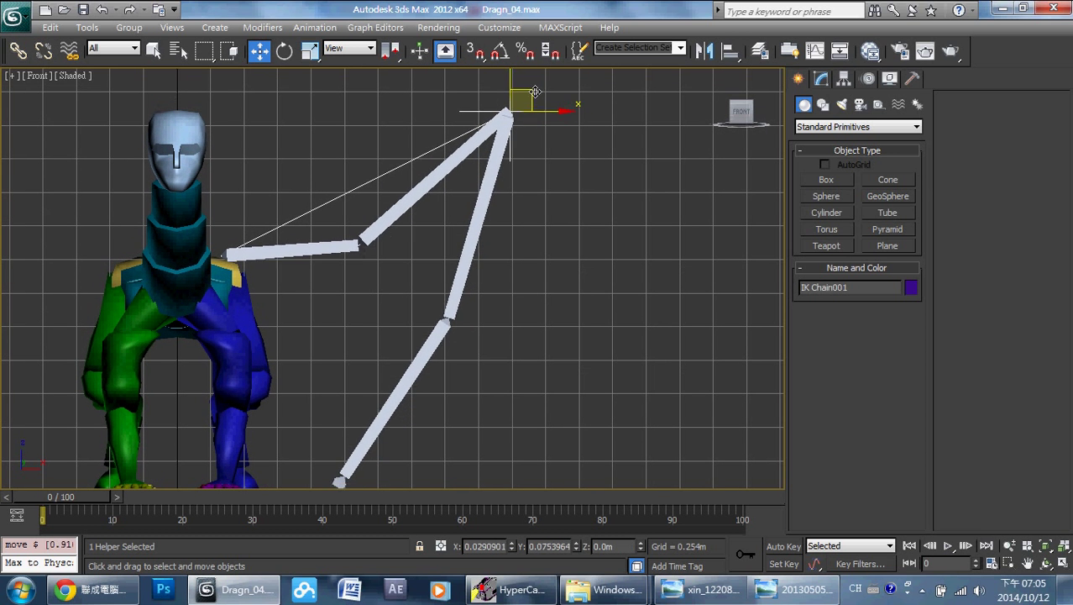
- Shift the view and select Bone003 at the wing's top joint
middle_drag(534, 154, 515, 151)
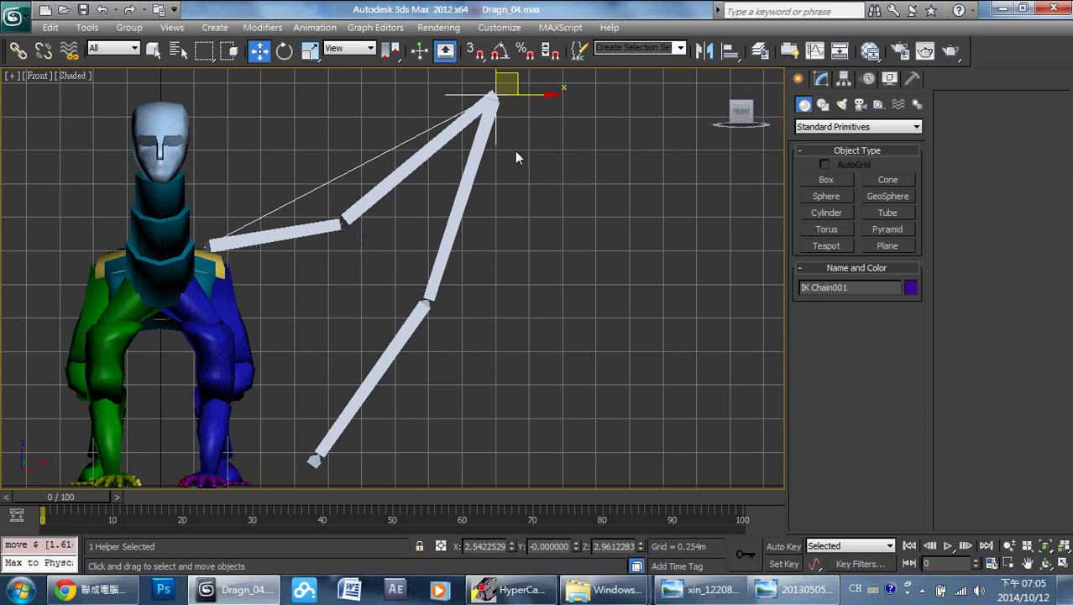
drag(522, 171, 464, 196)
middle_drag(493, 229, 483, 224)
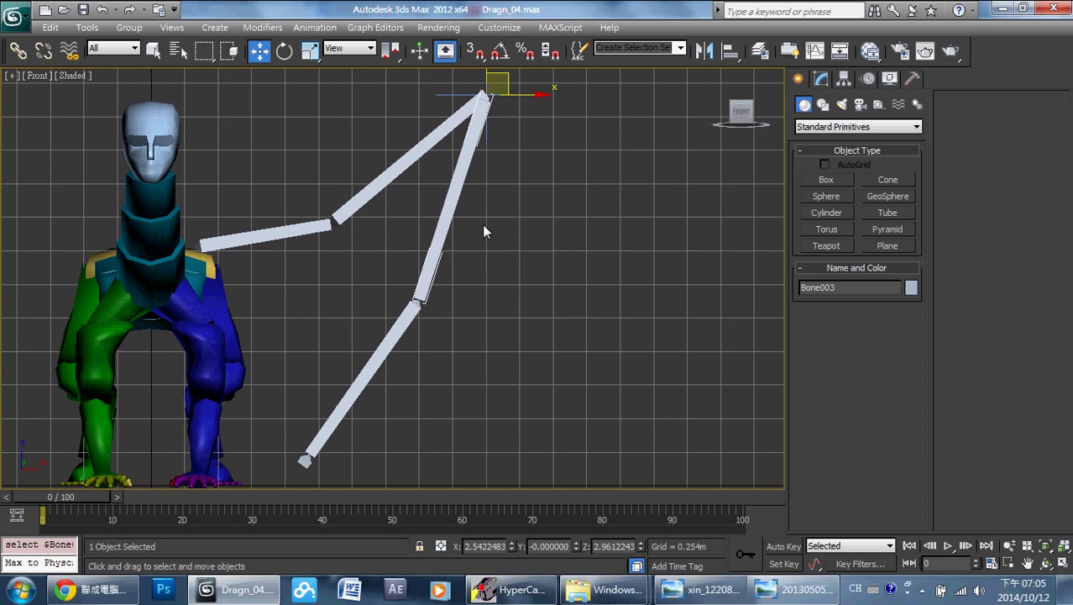
- Rotate Bone003 about Z so the outer wing bones swing out and up to the right
click(285, 52)
scroll(540, 224, down, 2)
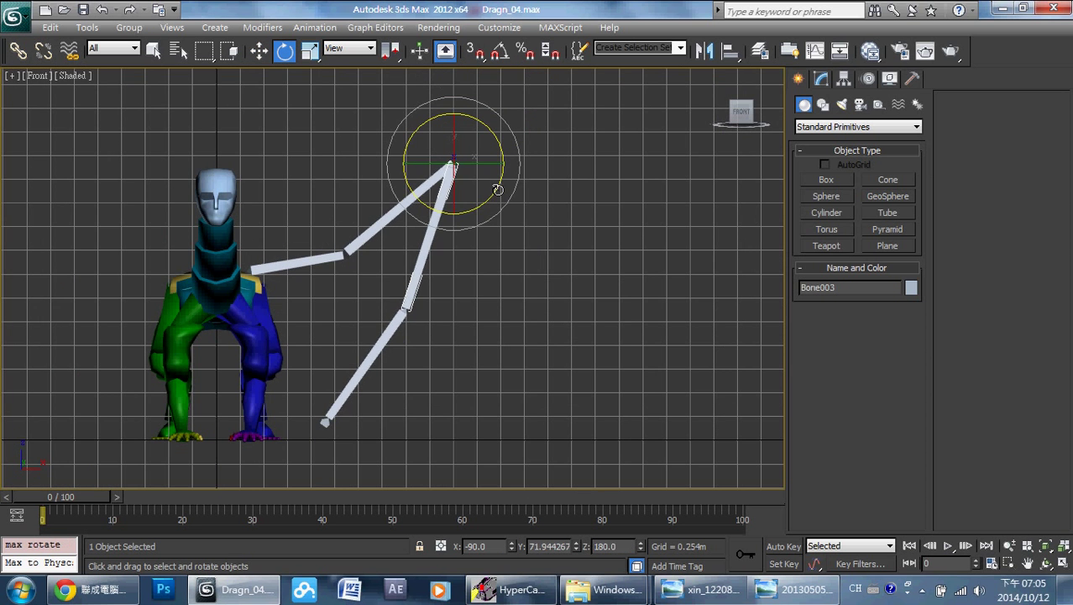
mouse_move(497, 190)
mouse_down()
mouse_move(505, 165)
mouse_move(534, 161)
mouse_move(494, 131)
mouse_up()
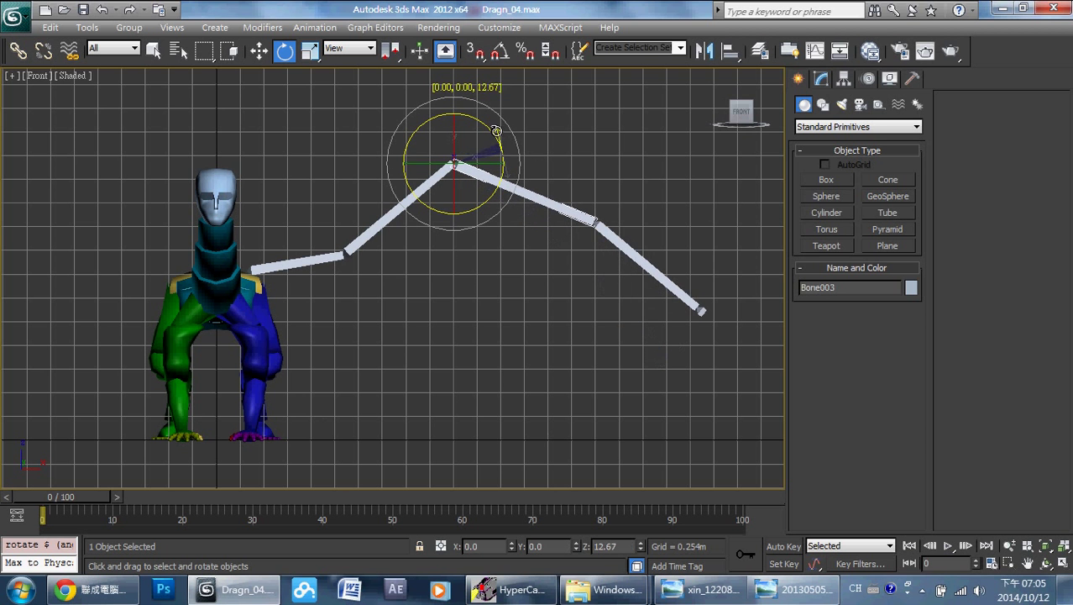
middle_drag(535, 310, 548, 326)
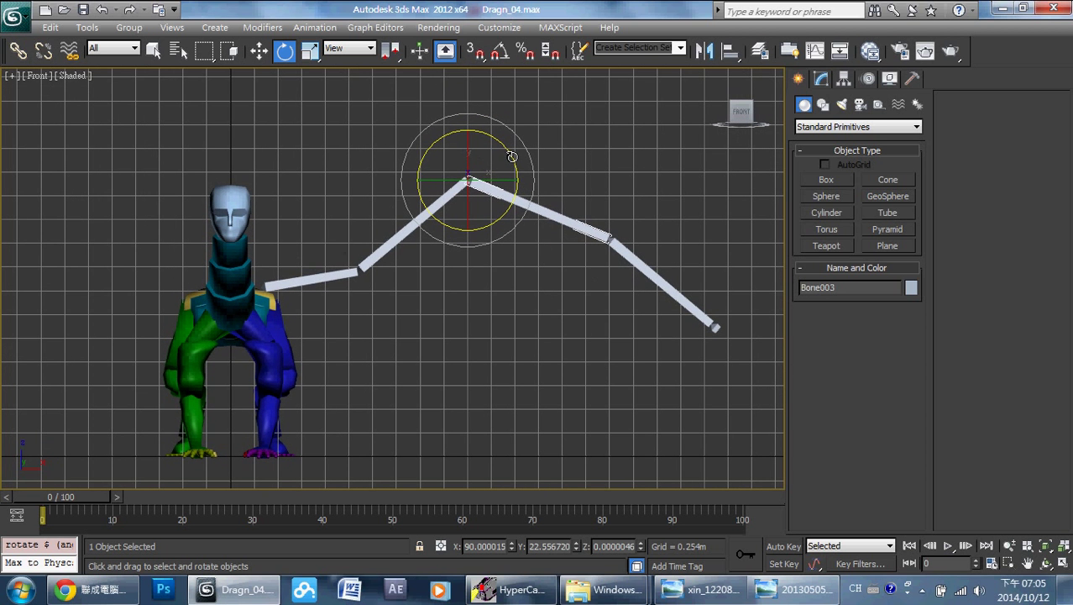
drag(511, 157, 509, 145)
middle_drag(408, 308, 427, 298)
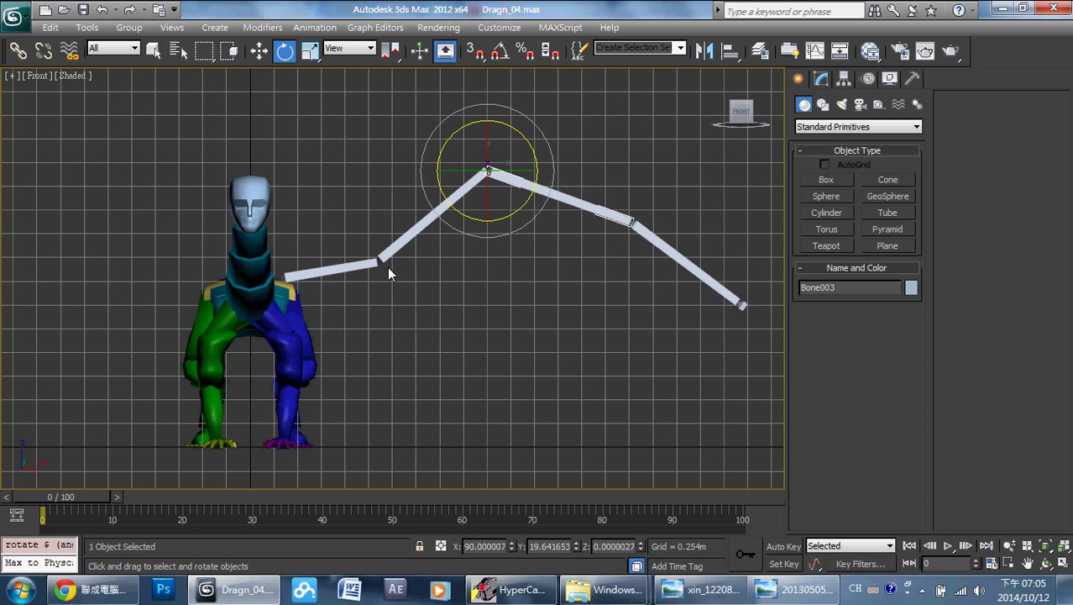
scroll(448, 296, up, 3)
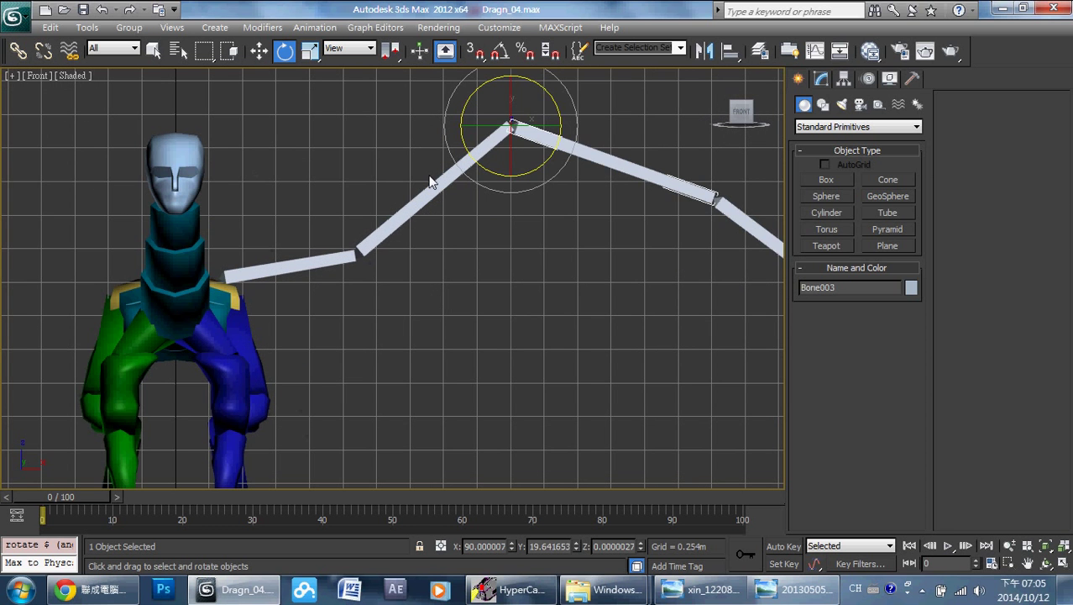
scroll(430, 303, down, 2)
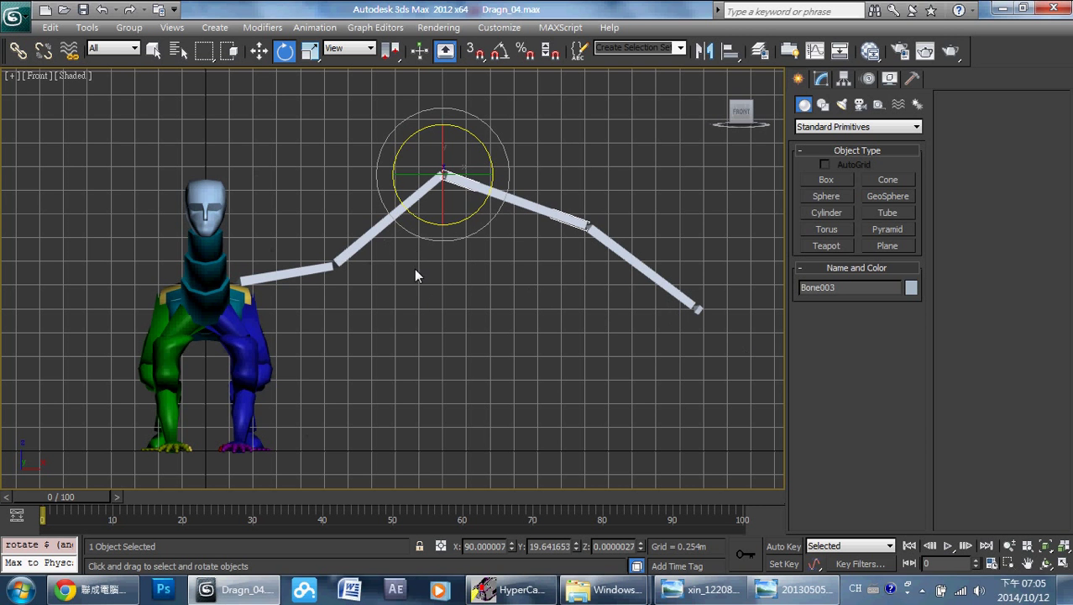
middle_drag(445, 310, 473, 334)
scroll(453, 344, up, 2)
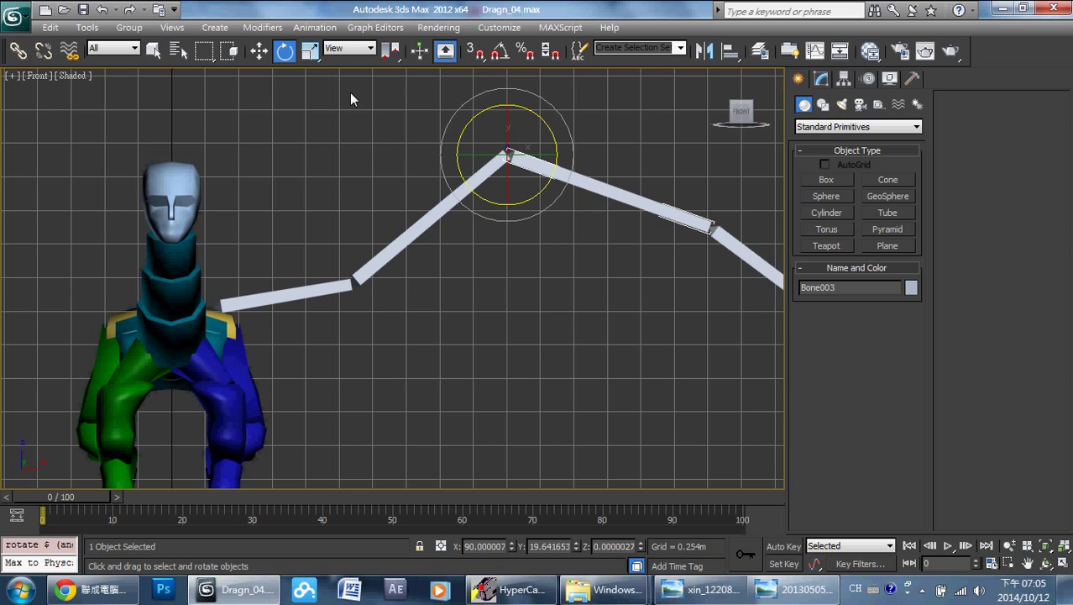
mouse_move(364, 208)
middle_down()
mouse_move(355, 155)
mouse_move(337, 175)
middle_up()
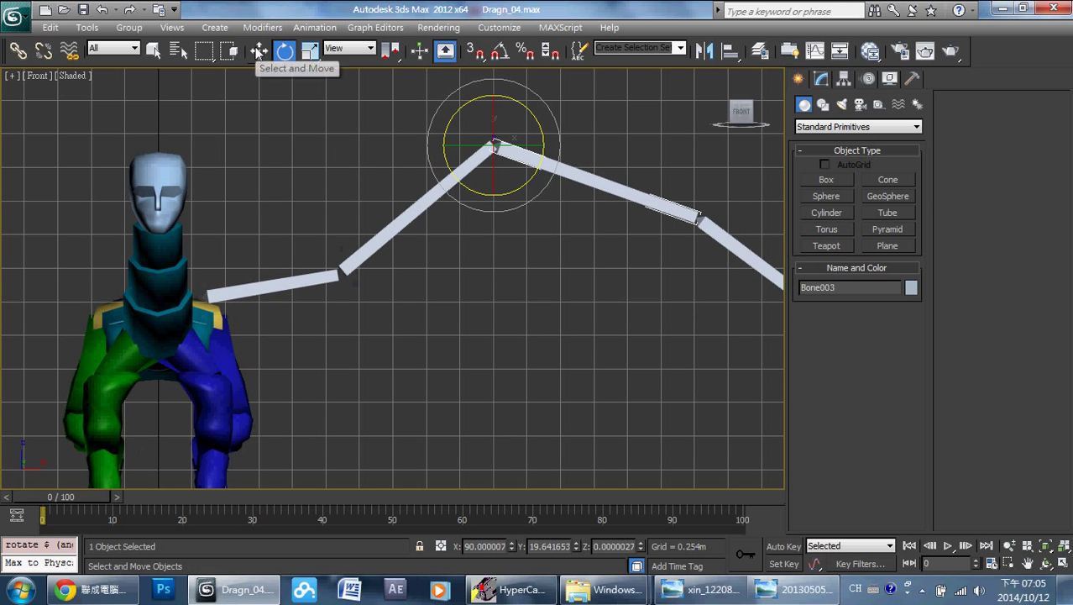
- Move the IK Chain001 goal up-left so the wing's top joint folds beside the head
click(259, 50)
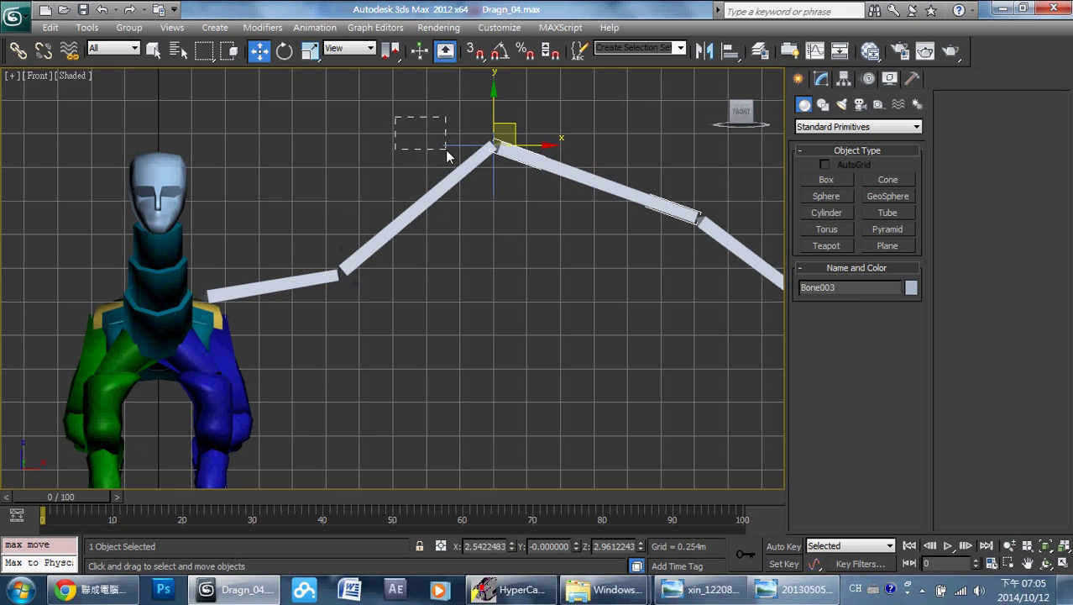
drag(446, 150, 465, 138)
middle_drag(393, 125, 379, 134)
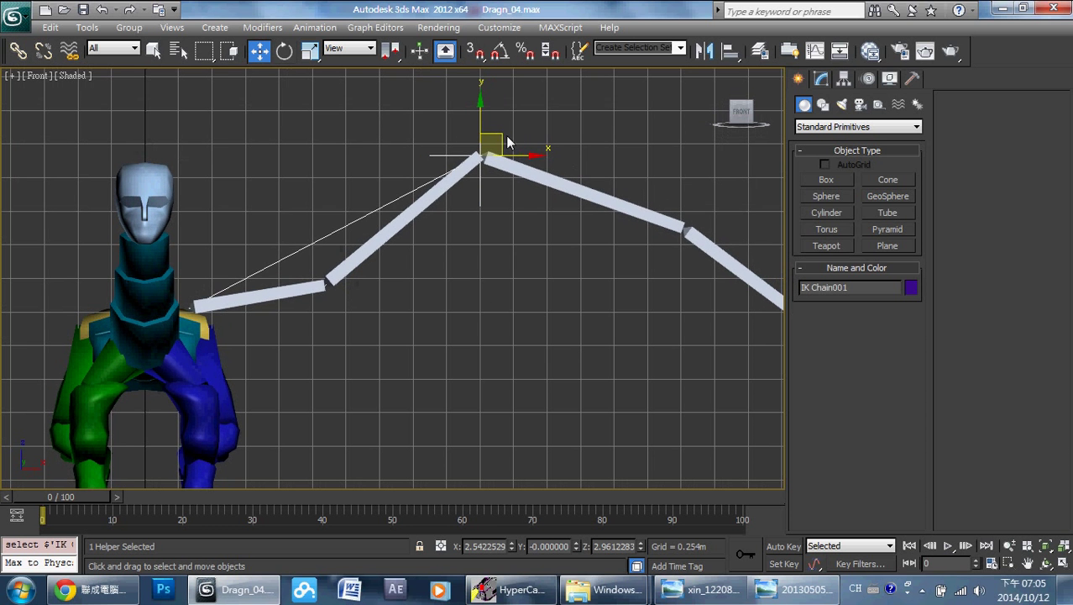
mouse_move(503, 133)
mouse_down()
mouse_move(442, 165)
mouse_move(371, 174)
mouse_move(316, 151)
mouse_move(278, 161)
mouse_move(252, 151)
mouse_up()
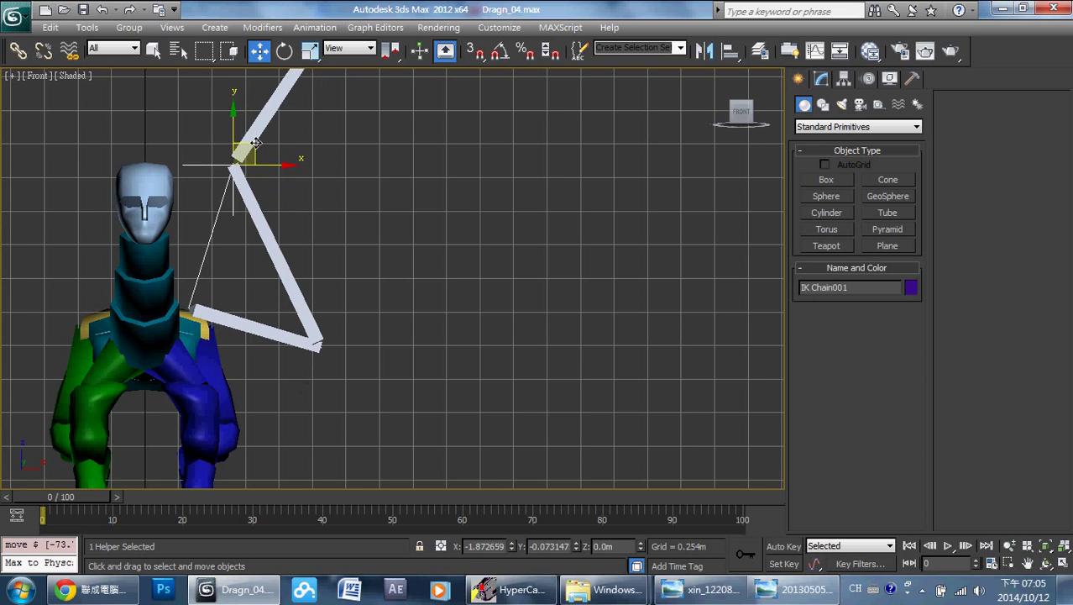
middle_drag(332, 216, 337, 216)
scroll(342, 176, down, 2)
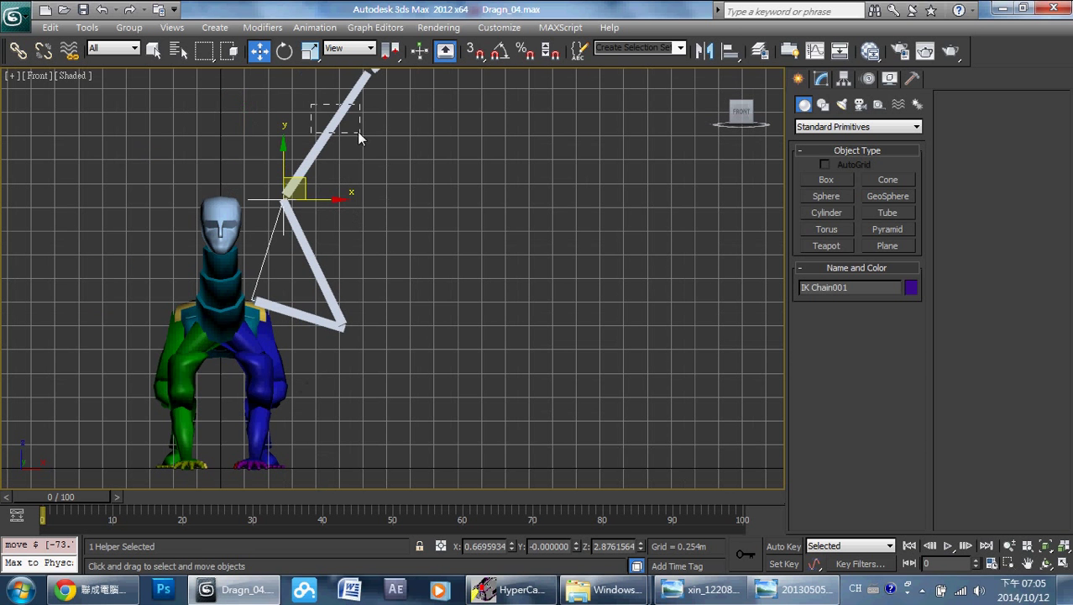
- Select Bone003 and rotate it to angle the outer wing bones
mouse_move(359, 134)
mouse_down()
mouse_move(338, 149)
mouse_move(361, 250)
mouse_move(330, 365)
mouse_up()
click(285, 50)
drag(325, 189, 326, 168)
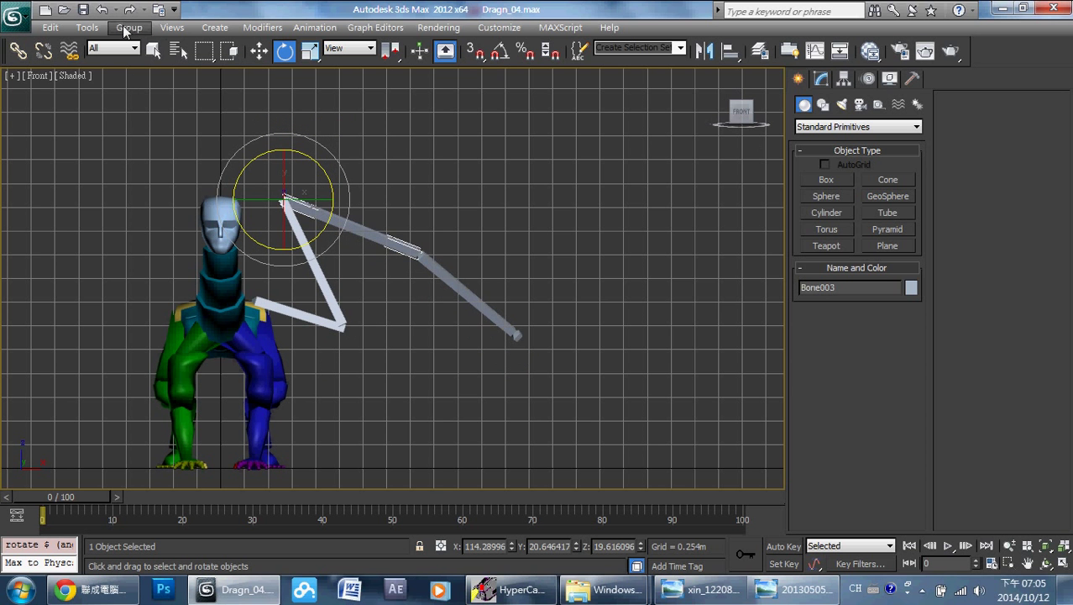
- Rotate Bone003 so the outer wing bones point downward
click(100, 9)
mouse_move(320, 163)
mouse_down()
mouse_move(347, 197)
mouse_move(343, 208)
mouse_up()
middle_drag(418, 175, 424, 168)
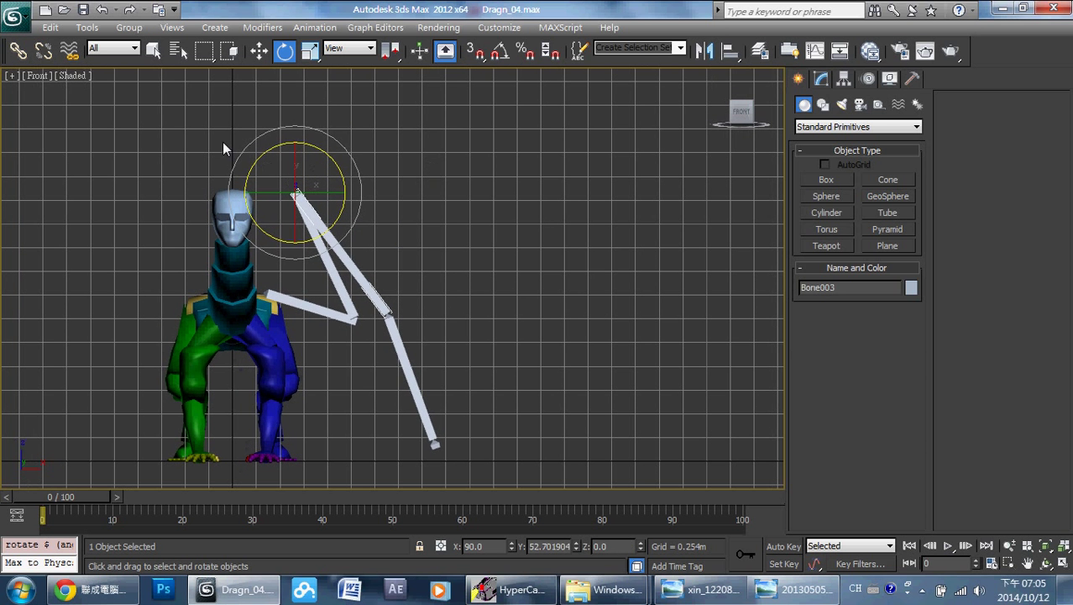
- Select the IK Chain001 goal and nudge it up and to the right
click(278, 210)
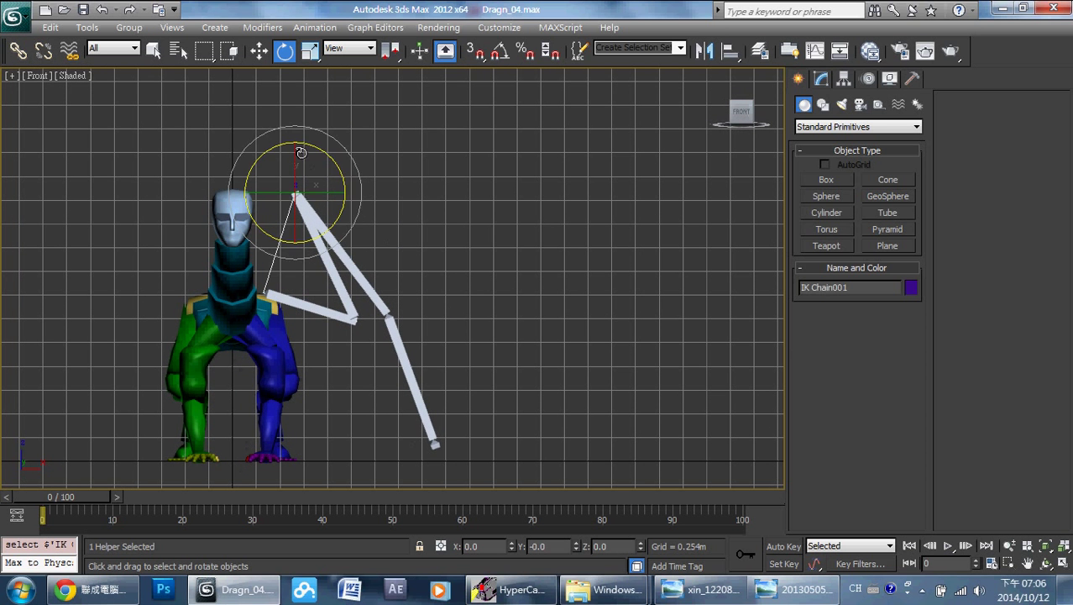
click(259, 51)
mouse_move(312, 179)
mouse_down()
mouse_move(293, 179)
mouse_move(355, 170)
mouse_up()
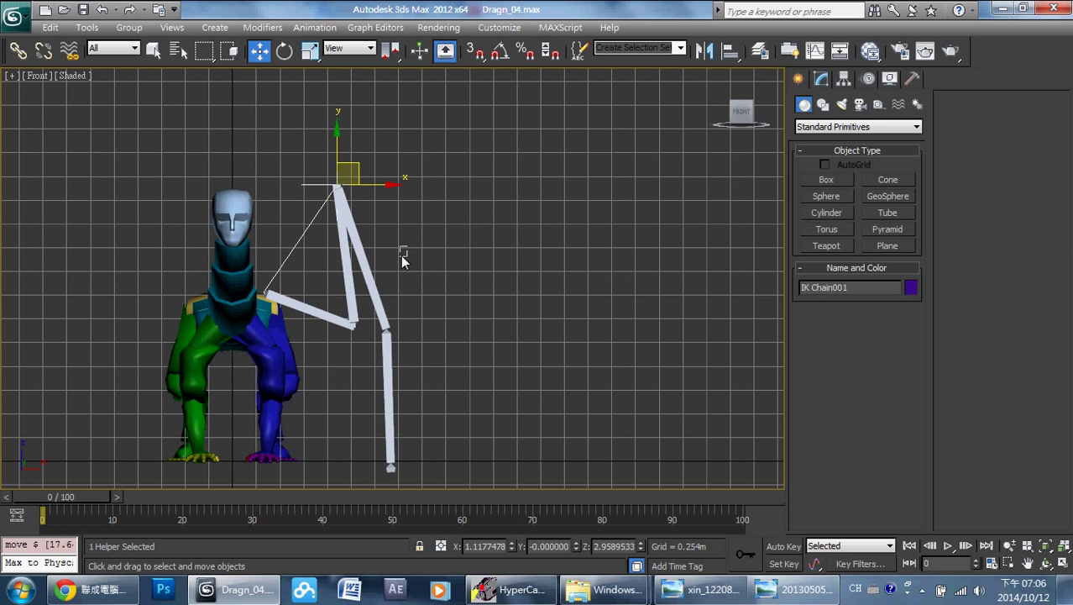
- Rotate Bone003 to swing the outer bones right, then reselect the IK Chain001 goal
click(375, 294)
click(284, 51)
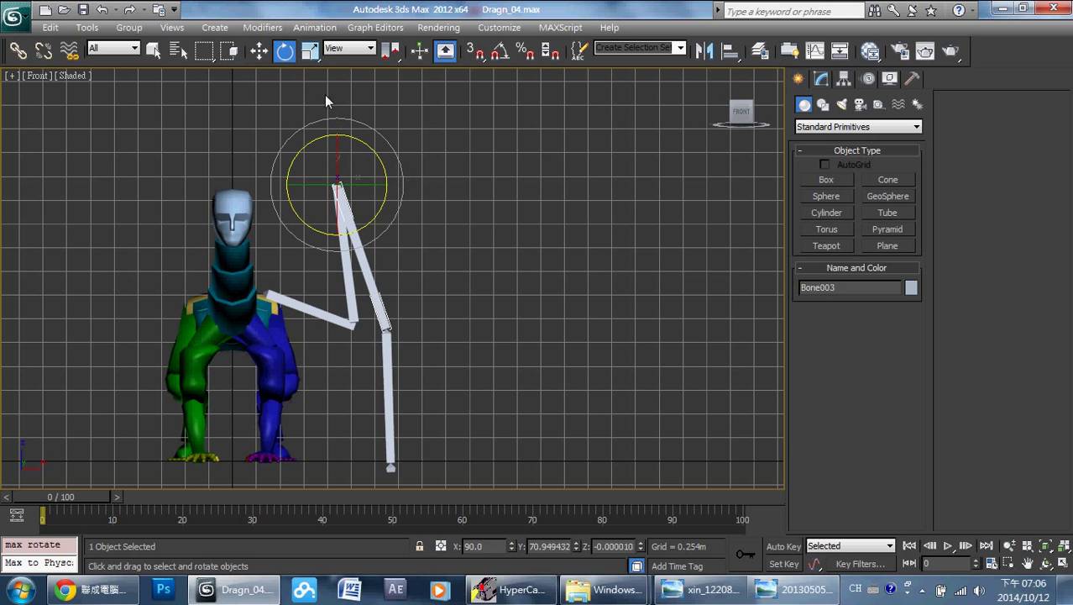
mouse_move(386, 171)
mouse_down()
mouse_move(384, 142)
mouse_move(388, 160)
mouse_up()
middle_drag(454, 208, 524, 208)
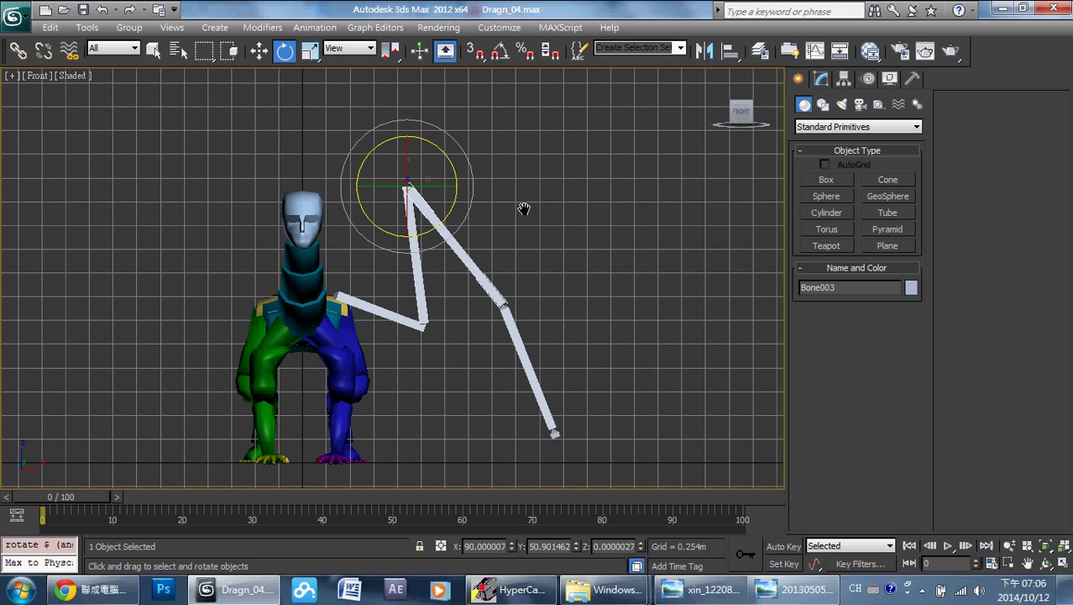
drag(335, 126, 375, 201)
- Drag the IK Chain001 goal down-left, then high up and right above the shoulder
click(265, 56)
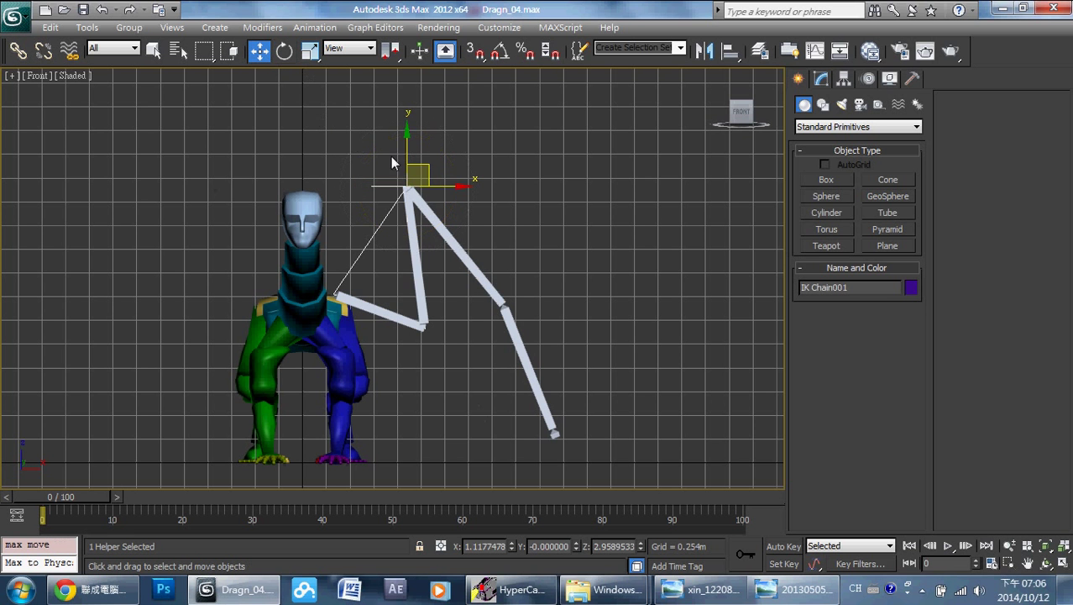
drag(424, 159, 400, 192)
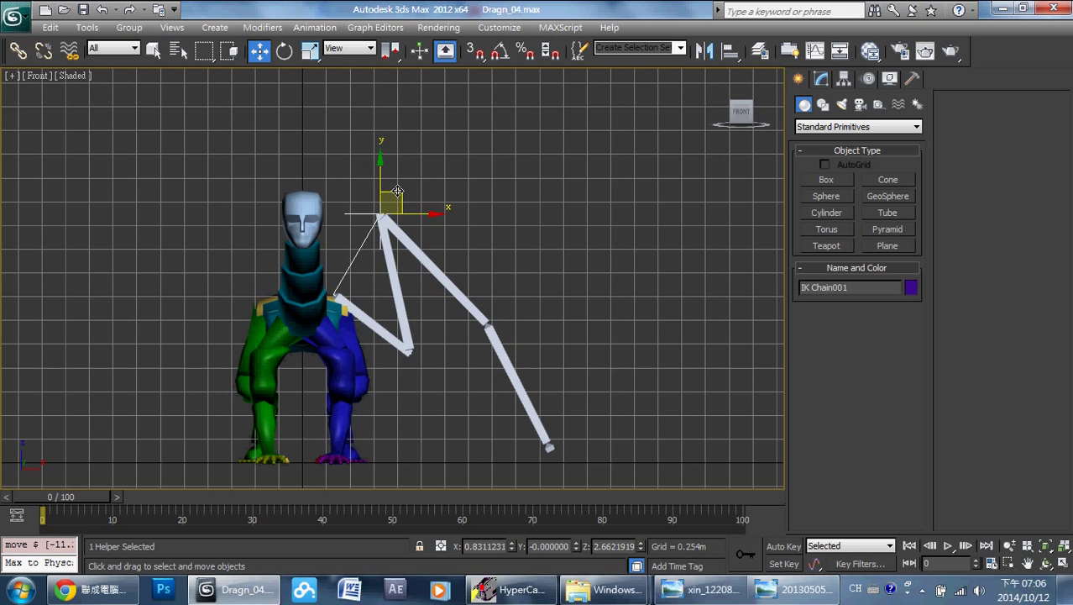
mouse_move(401, 189)
mouse_down()
mouse_move(437, 172)
mouse_move(458, 138)
mouse_move(513, 111)
mouse_move(521, 134)
mouse_move(550, 146)
mouse_move(500, 137)
mouse_move(418, 151)
mouse_move(398, 161)
mouse_move(404, 189)
mouse_move(491, 137)
mouse_move(515, 117)
mouse_move(505, 104)
mouse_move(519, 96)
mouse_move(501, 109)
mouse_move(518, 106)
mouse_up()
- Rotate Bone003 about Z so the outer wing bones extend up-right, nearly level with the top joint
click(285, 52)
click(504, 191)
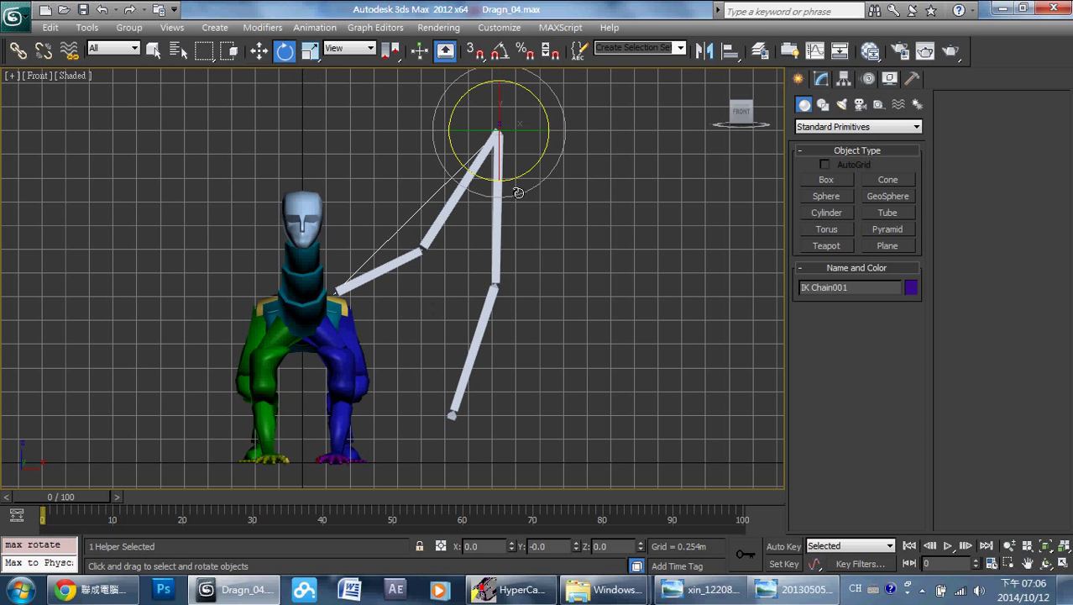
drag(528, 181, 583, 16)
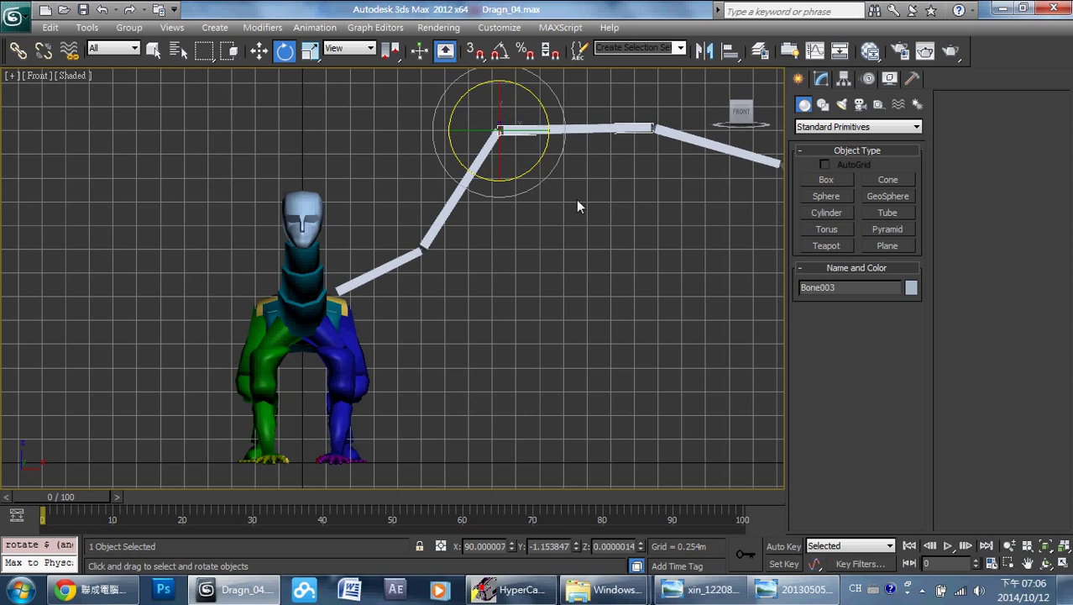
middle_drag(576, 199, 547, 231)
drag(513, 139, 544, 168)
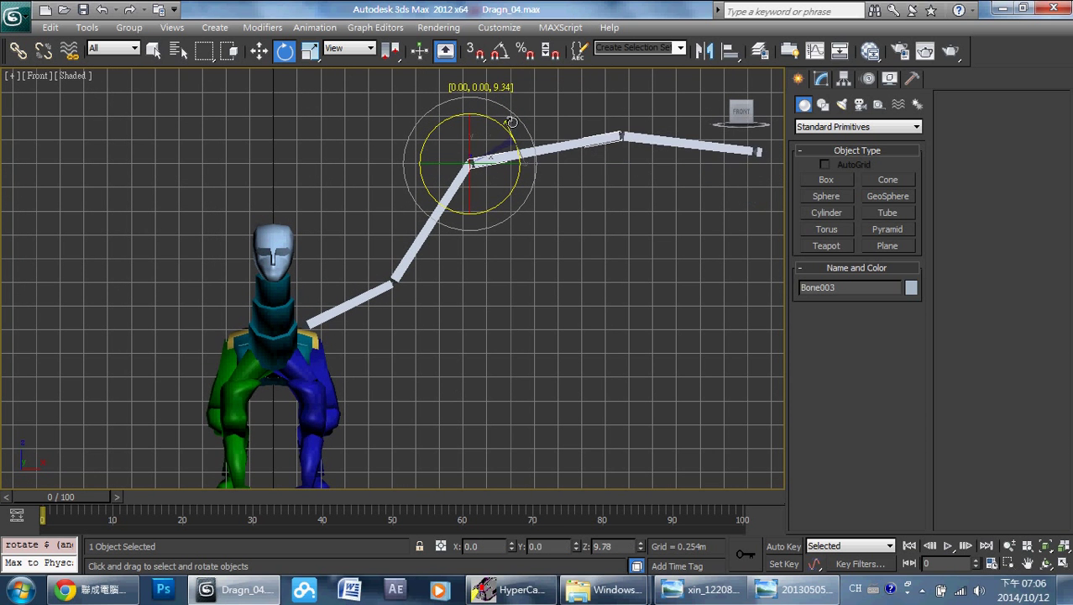
scroll(546, 252, down, 2)
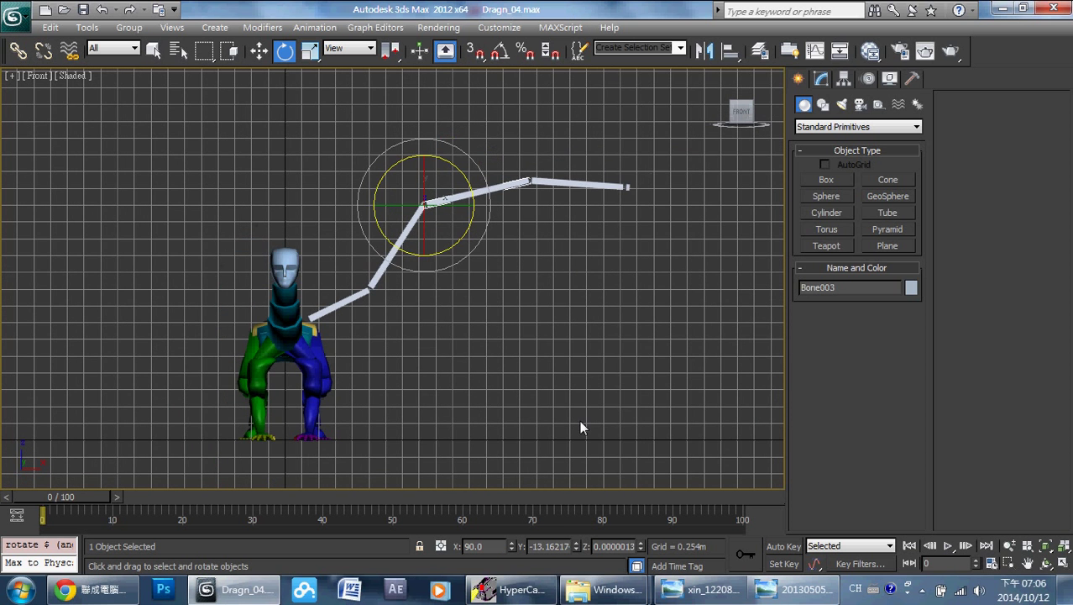
scroll(612, 242, up, 2)
middle_drag(613, 252, 627, 317)
mouse_move(566, 386)
middle_down()
mouse_move(615, 331)
mouse_move(559, 292)
mouse_move(563, 336)
middle_up()
scroll(562, 320, down, 2)
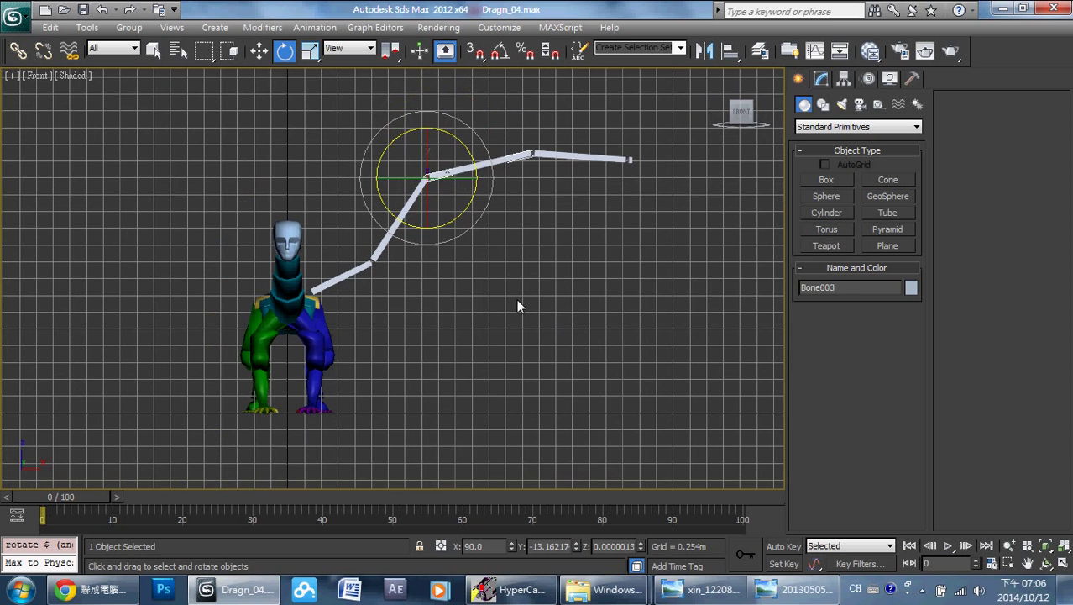
scroll(492, 305, up, 2)
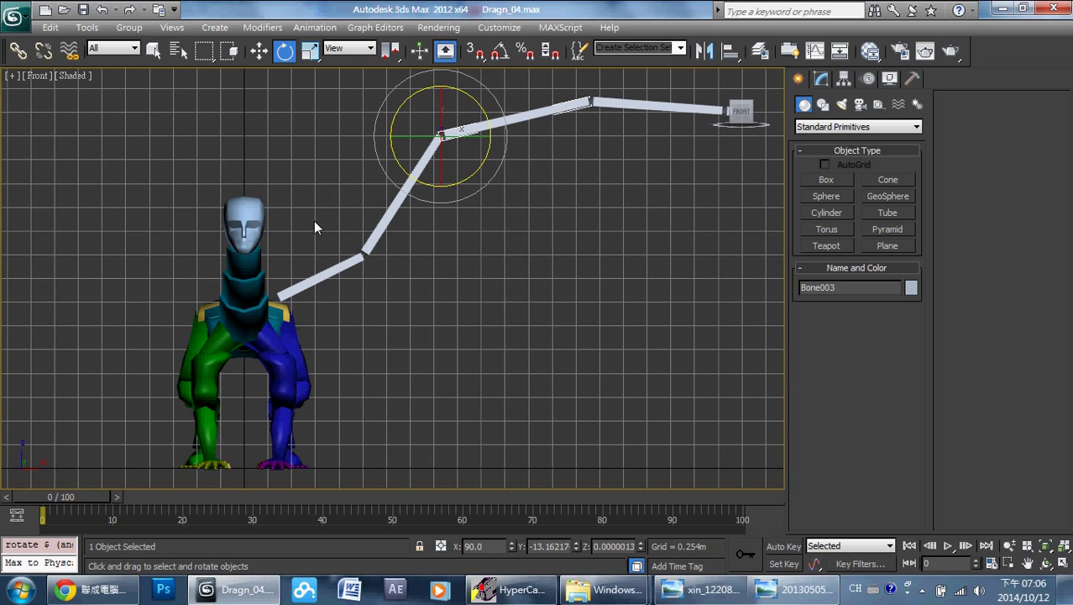